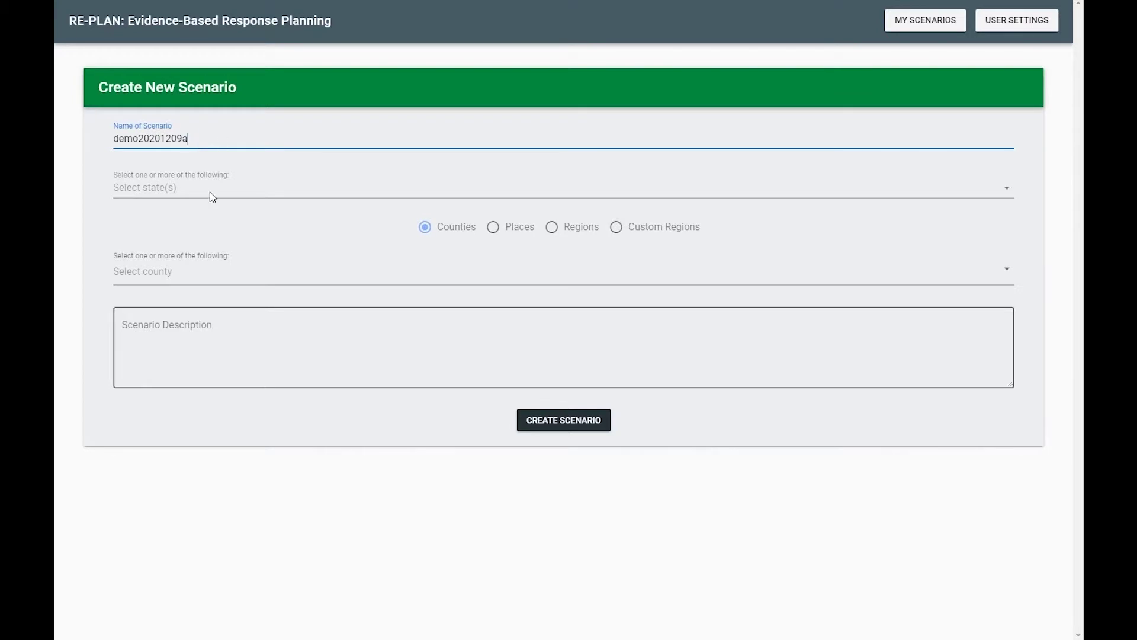
Create scenario demo20201209a covering Dallas County in Texas
{"action": "left_click", "coordinate": [212, 197]}
{"action": "type", "text": "texas"}
{"action": "left_click", "coordinate": [178, 216]}
{"action": "left_click", "coordinate": [177, 271]}
{"action": "type", "text": "dallas"}
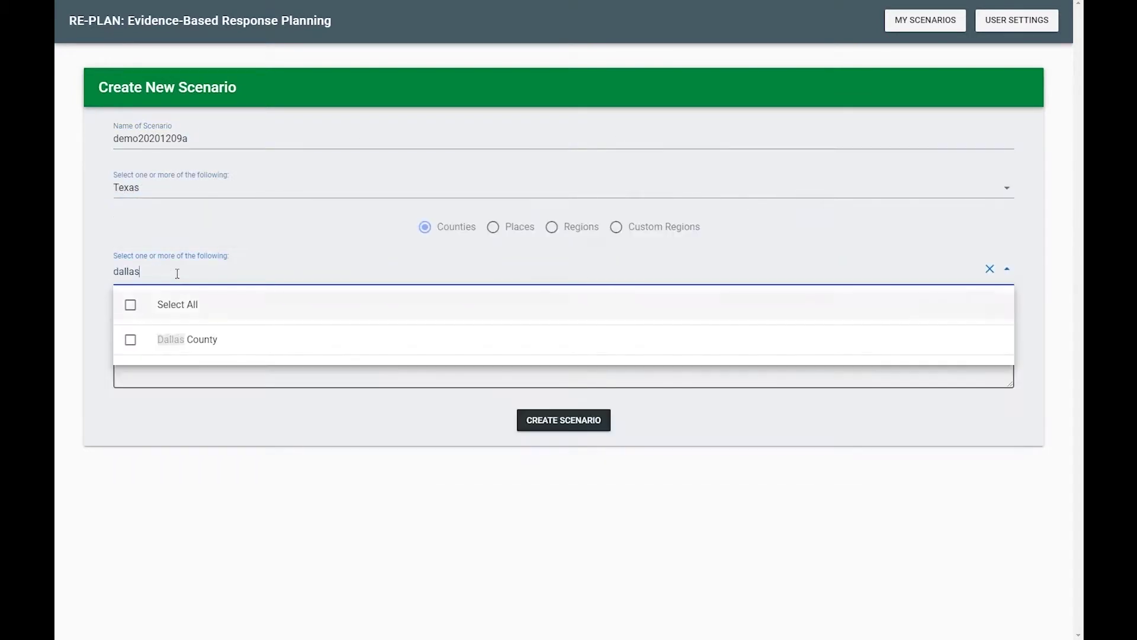
{"action": "left_click", "coordinate": [149, 335]}
{"action": "left_click", "coordinate": [273, 419]}
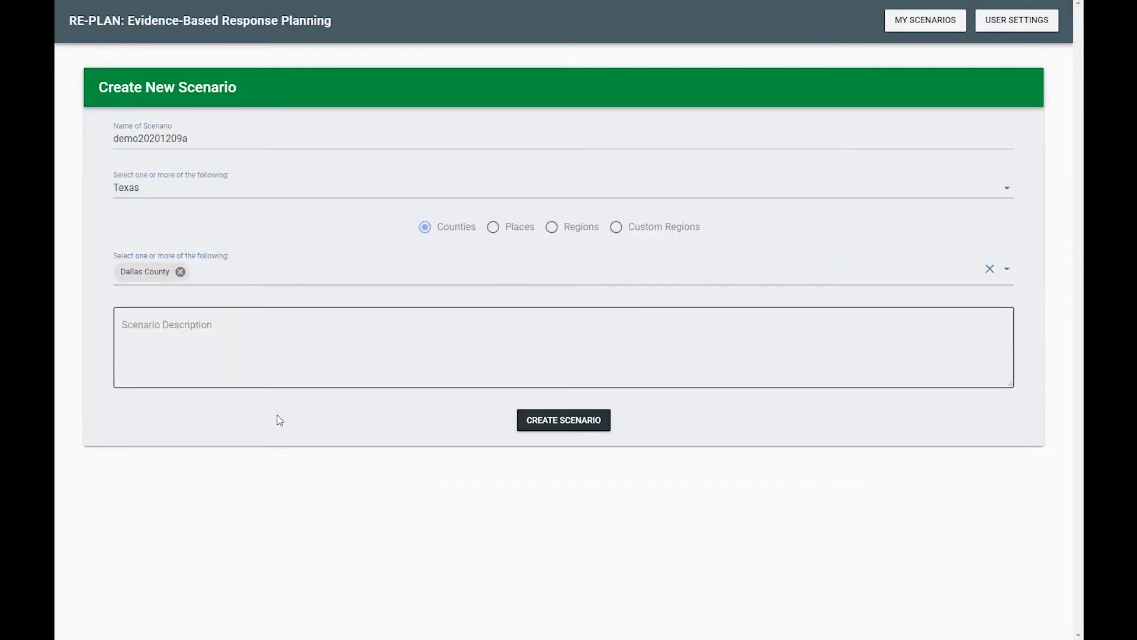
{"action": "left_click", "coordinate": [556, 421]}
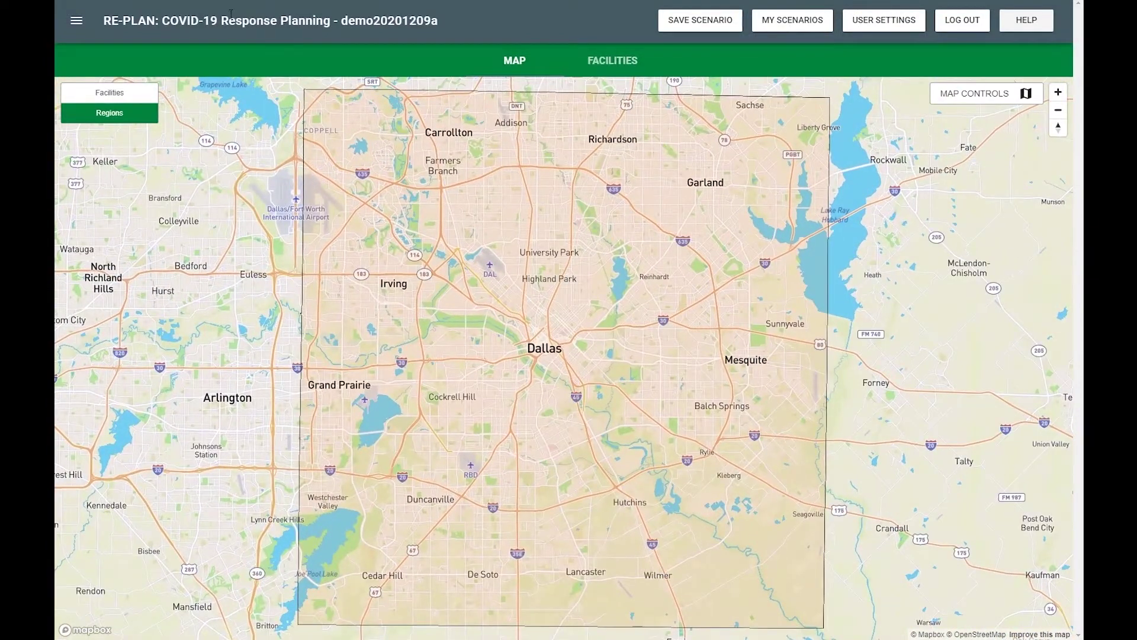
Show the region Info Panel and zoom the map toward downtown Dallas and Love Field
{"action": "left_click", "coordinate": [77, 22]}
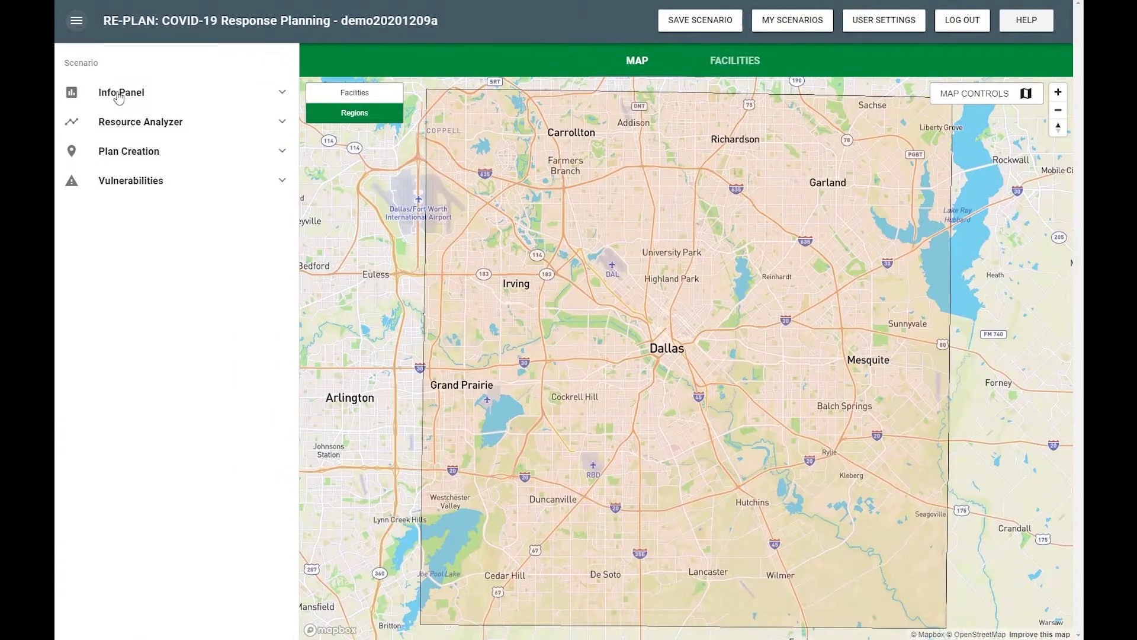
{"action": "left_click", "coordinate": [155, 97]}
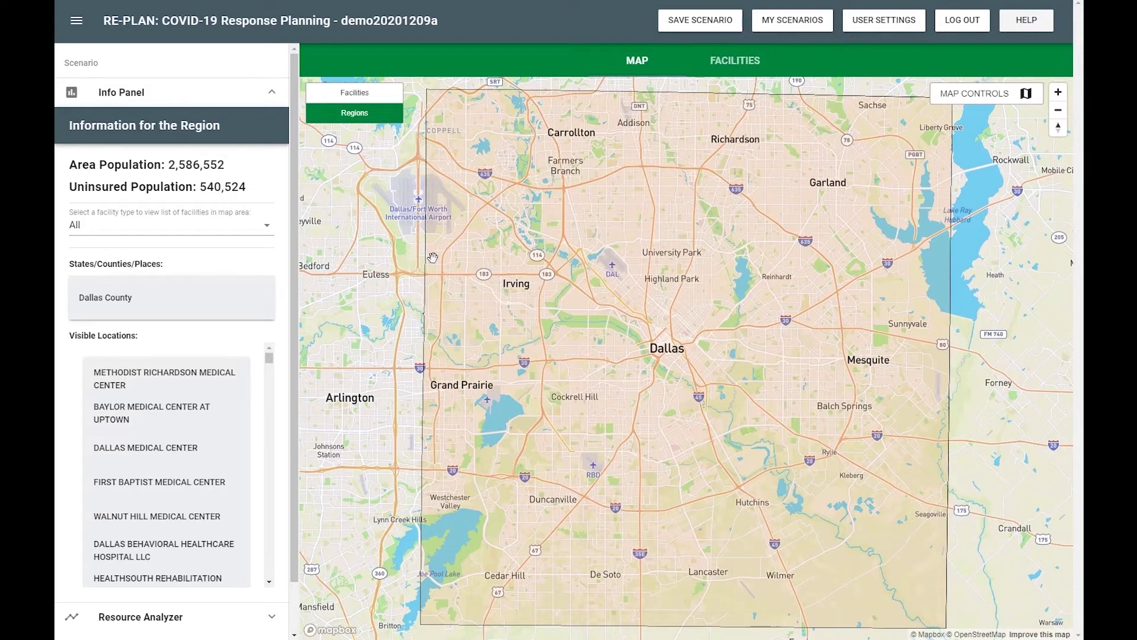
{"action": "scroll", "coordinate": [610, 350], "scroll_direction": "up", "scroll_amount": 3}
{"action": "scroll", "coordinate": [610, 349], "scroll_direction": "up", "scroll_amount": 2}
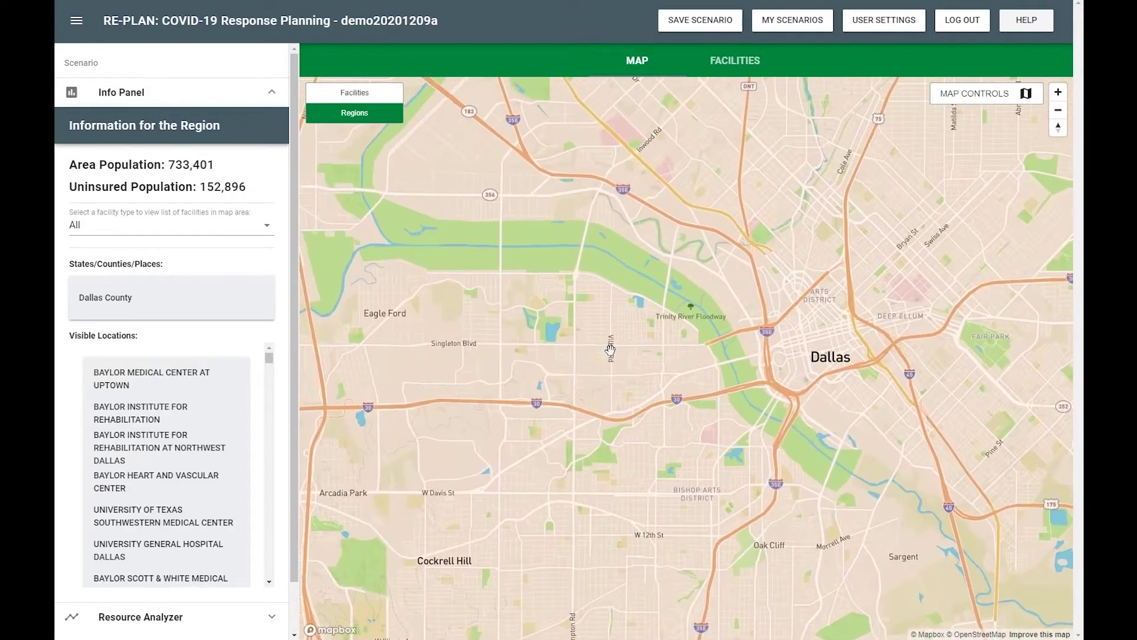
{"action": "left_click_drag", "start_coordinate": [610, 350], "coordinate": [608, 448]}
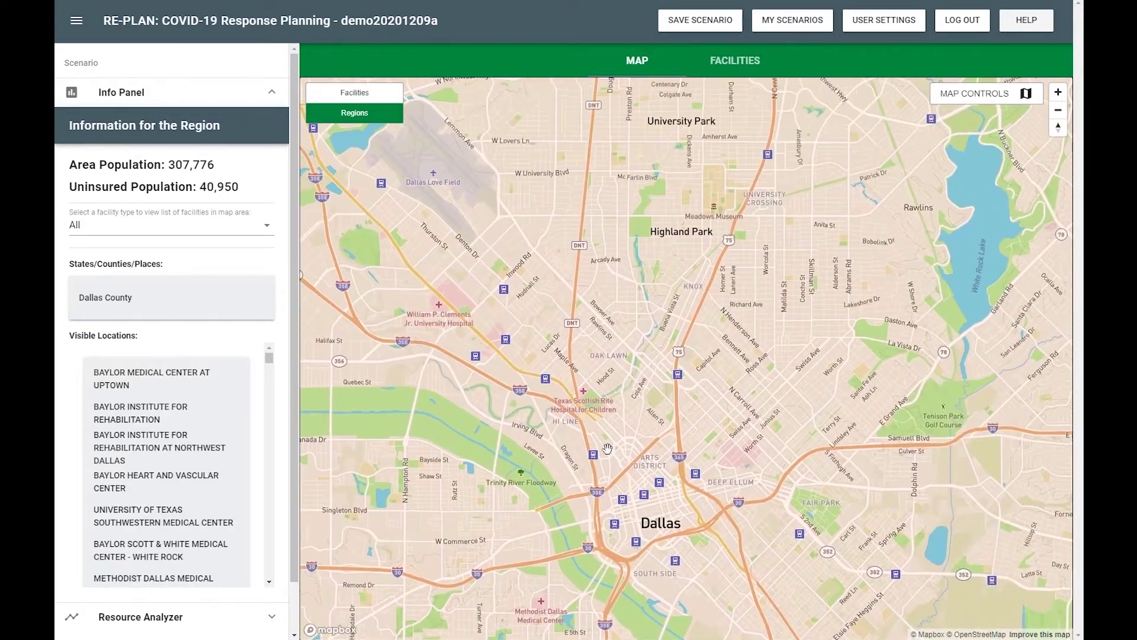
{"action": "left_click_drag", "start_coordinate": [472, 326], "coordinate": [633, 389]}
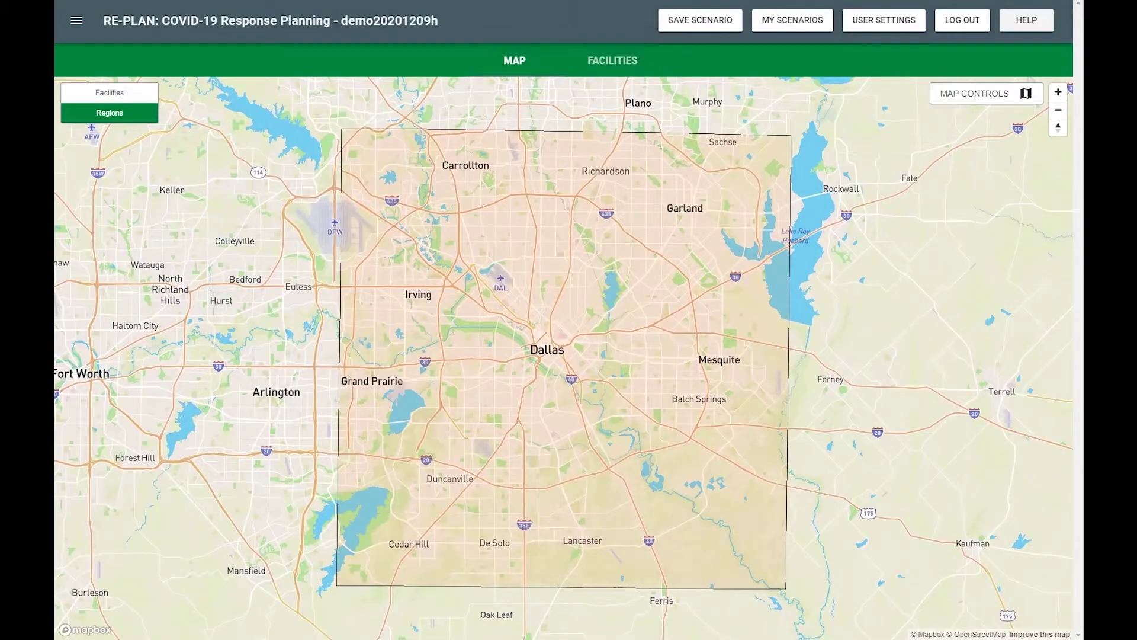
Import PODs from pods1-25.csv and assign each block group its closest POD
{"action": "left_click", "coordinate": [77, 20]}
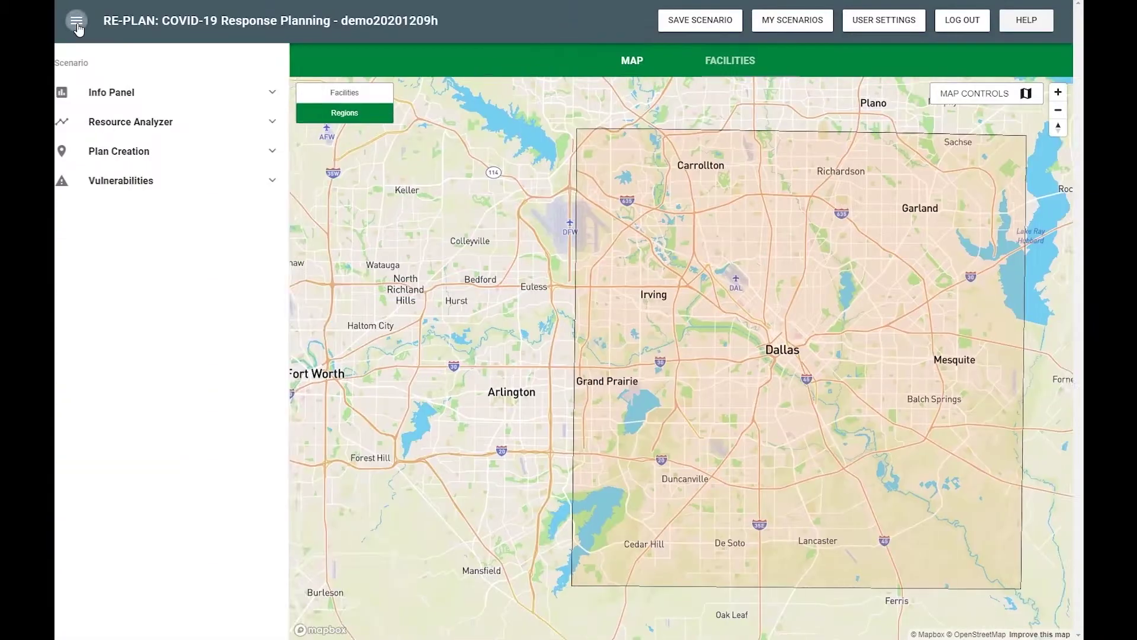
{"action": "left_click", "coordinate": [107, 152]}
{"action": "left_click", "coordinate": [132, 324]}
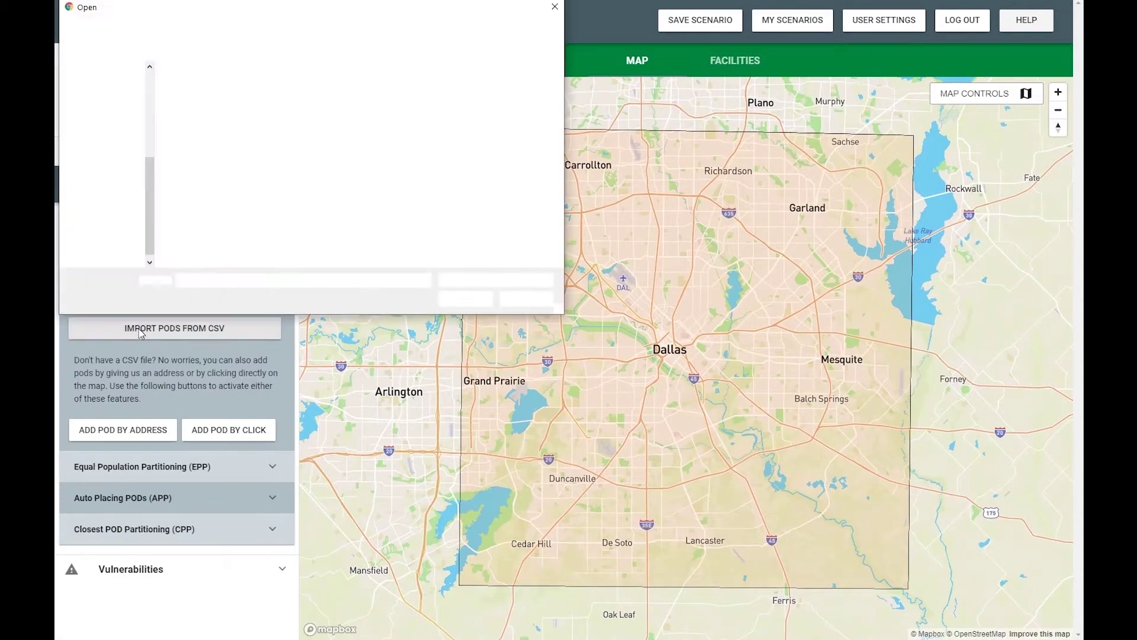
{"action": "left_click", "coordinate": [200, 127]}
{"action": "left_click", "coordinate": [465, 299]}
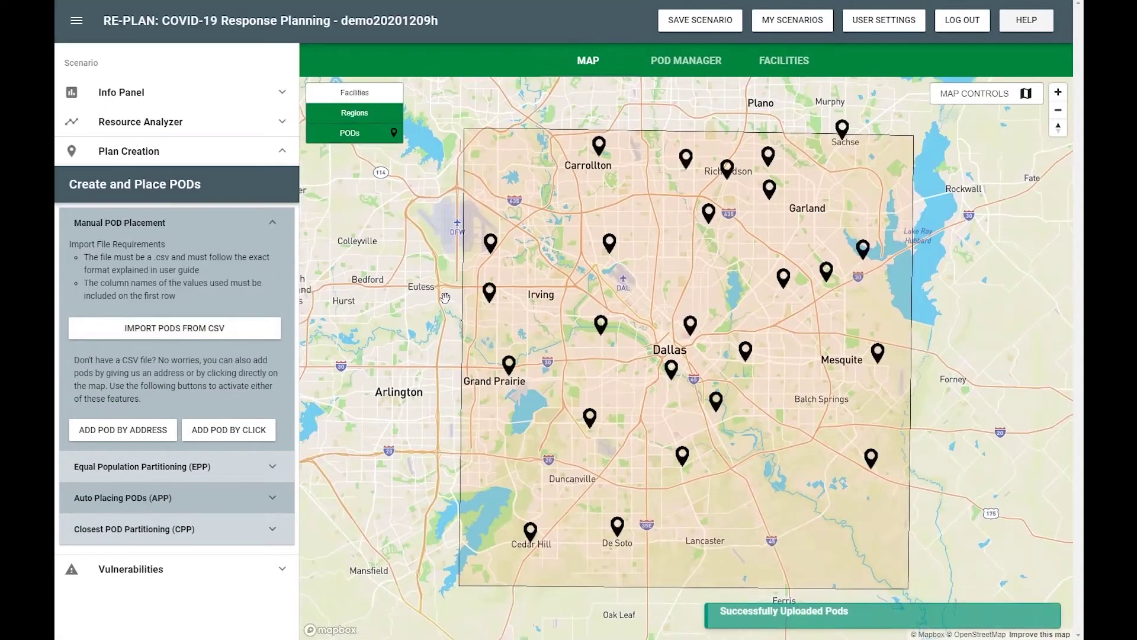
{"action": "left_click", "coordinate": [167, 529]}
{"action": "left_click", "coordinate": [178, 348]}
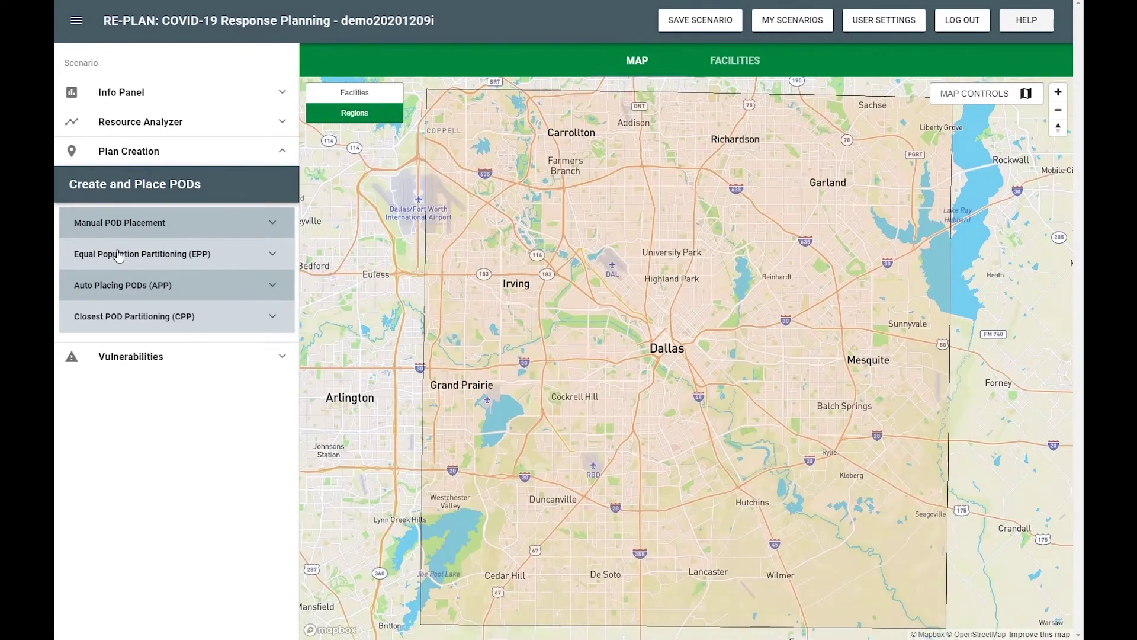
Create equal demand catchment areas with 68 partitions
{"action": "left_click", "coordinate": [126, 253]}
{"action": "double_click", "coordinate": [119, 382]}
{"action": "type", "text": "68"}
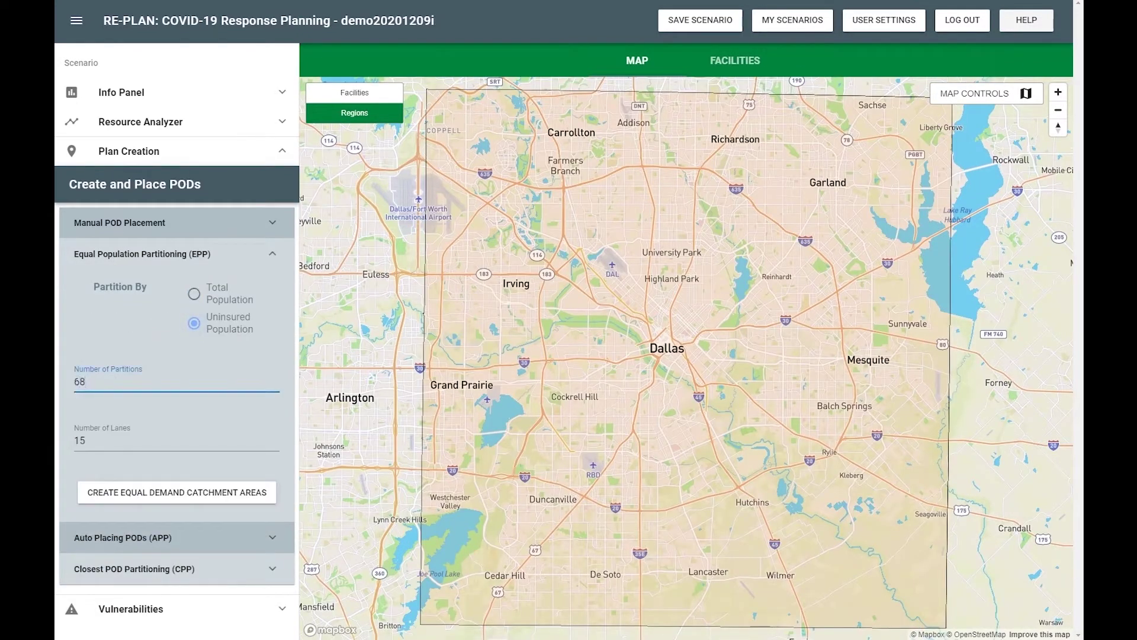
{"action": "left_click", "coordinate": [155, 496]}
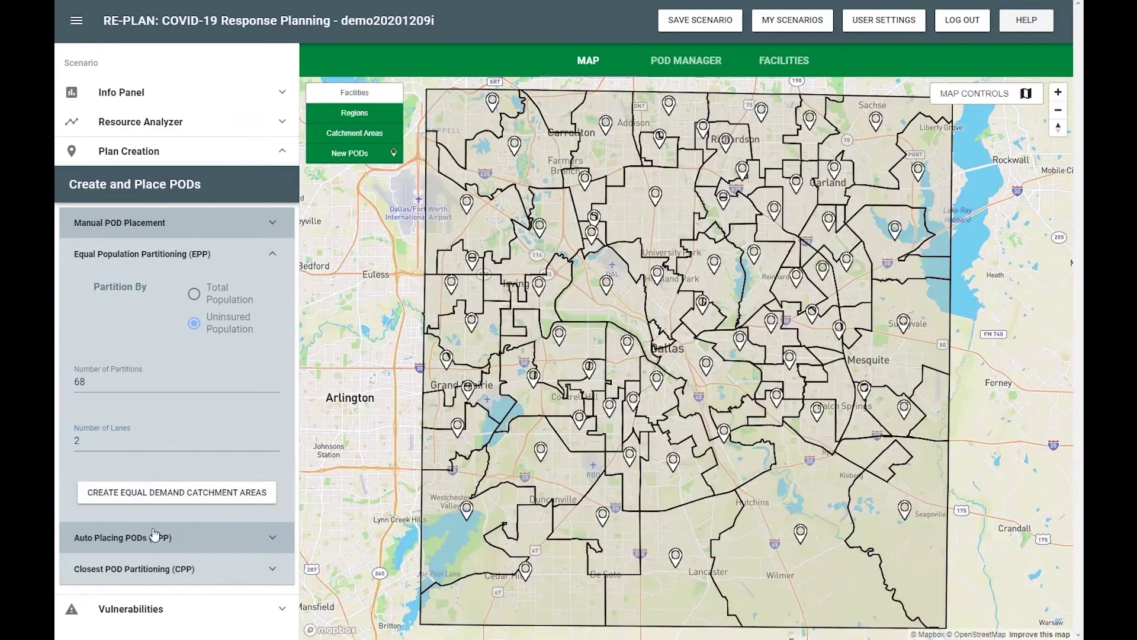
Add Stadiums, Public High Schools, Places Of Worship and Pharmacies to the auto-placement Priority List
{"action": "left_click", "coordinate": [164, 535]}
{"action": "left_click_drag", "start_coordinate": [143, 589], "coordinate": [153, 249]}
{"action": "left_click_drag", "start_coordinate": [142, 362], "coordinate": [148, 266]}
{"action": "scroll", "coordinate": [158, 555], "scroll_direction": "down", "scroll_amount": 1}
{"action": "left_click_drag", "start_coordinate": [165, 548], "coordinate": [165, 219]}
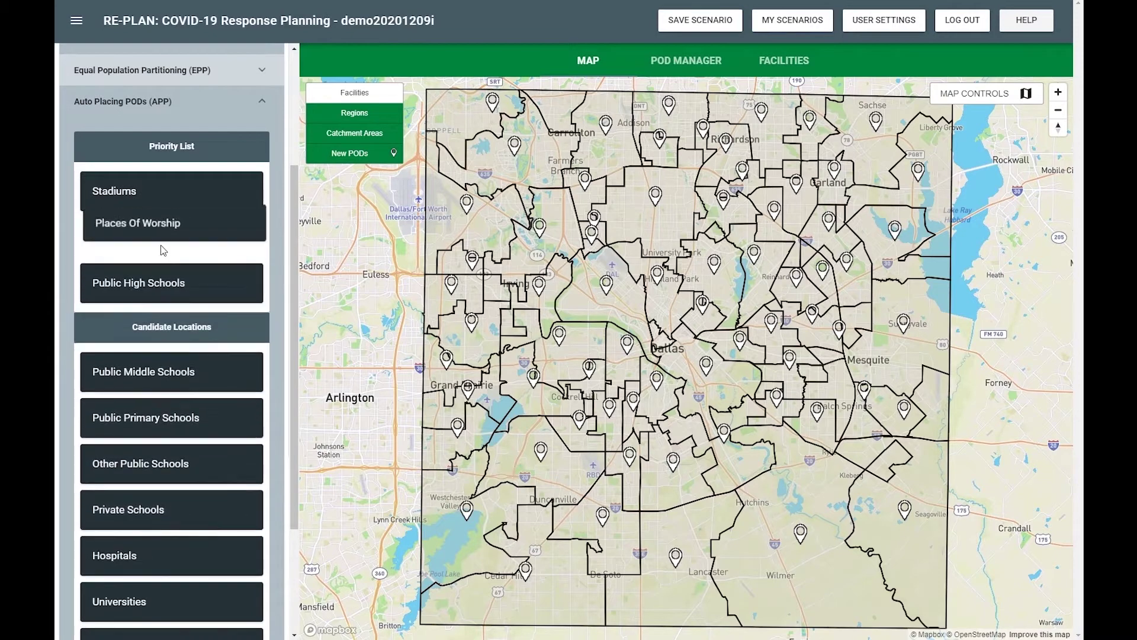
{"action": "scroll", "coordinate": [166, 219], "scroll_direction": "down", "scroll_amount": 3}
{"action": "left_click_drag", "start_coordinate": [172, 489], "coordinate": [169, 165]}
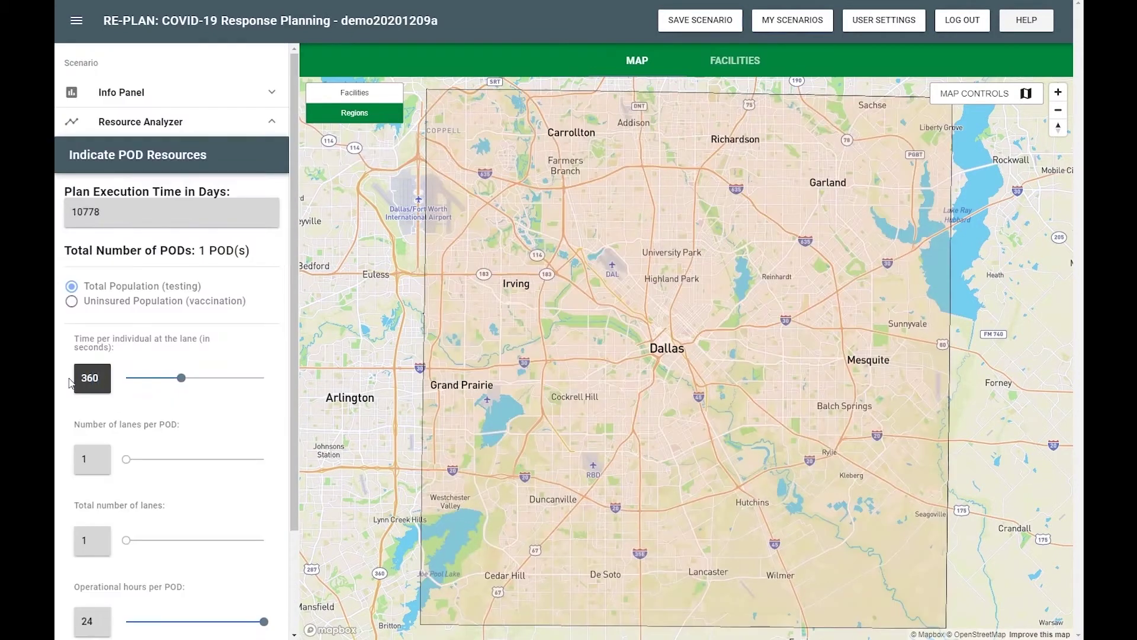
Set 8 operating hours, 100 total lanes and 2 lanes per POD, then commit the resources
{"action": "mouse_move", "coordinate": [128, 465]}
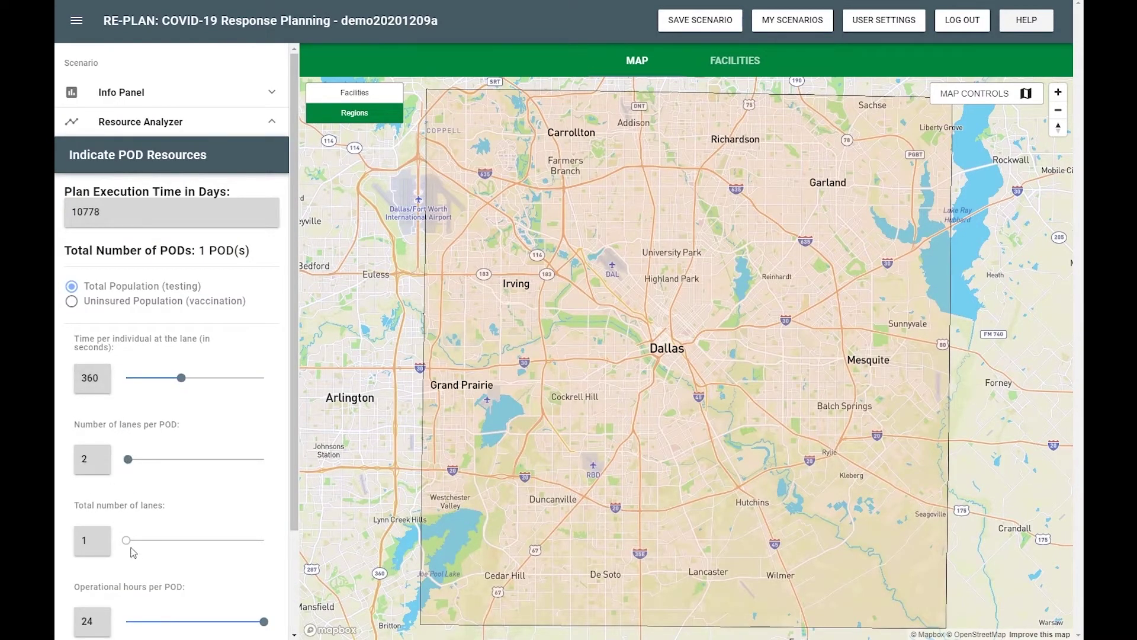
{"action": "left_click_drag", "start_coordinate": [223, 621], "coordinate": [167, 619]}
{"action": "mouse_move", "coordinate": [130, 544]}
{"action": "left_mouse_down"}
{"action": "mouse_move", "coordinate": [170, 540]}
{"action": "mouse_move", "coordinate": [127, 540]}
{"action": "left_mouse_up"}
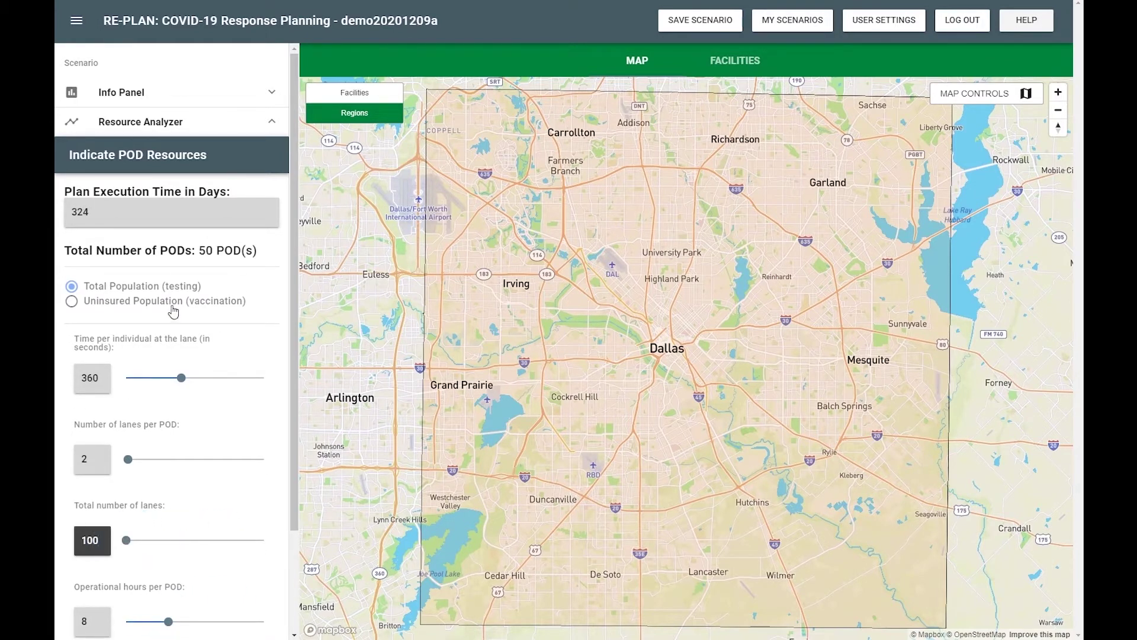
{"action": "scroll", "coordinate": [168, 344], "scroll_direction": "down", "scroll_amount": 3}
{"action": "left_click", "coordinate": [141, 551]}
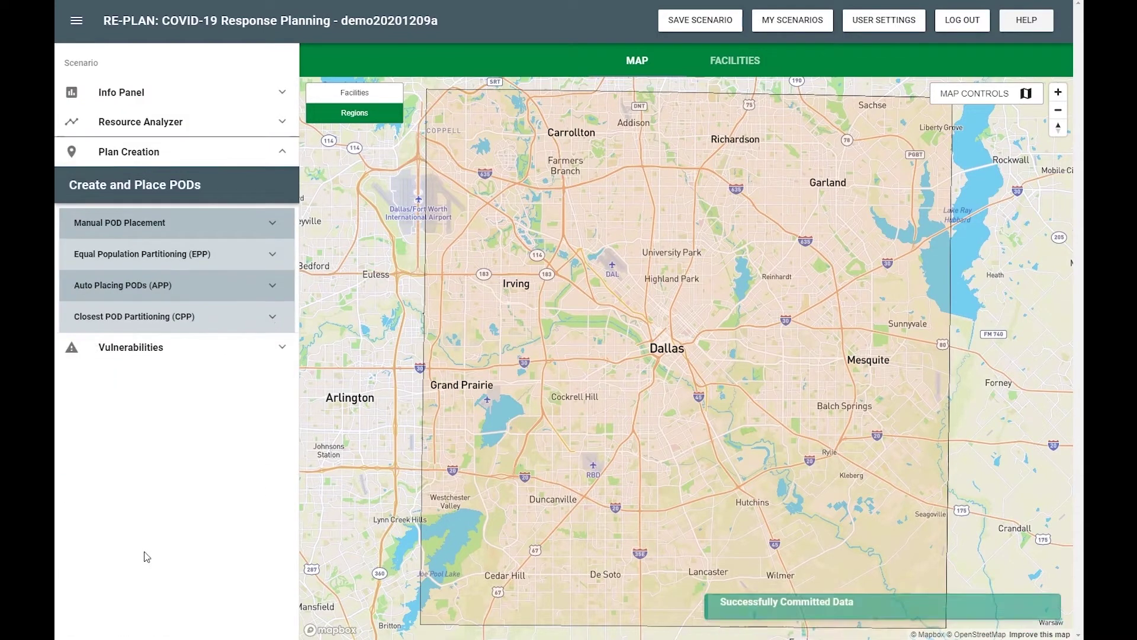
Recreate equal demand catchment areas and rank Pharmacies, Stadiums, Places Of Worship in the Priority List
{"action": "left_click", "coordinate": [161, 247]}
{"action": "left_click", "coordinate": [177, 497]}
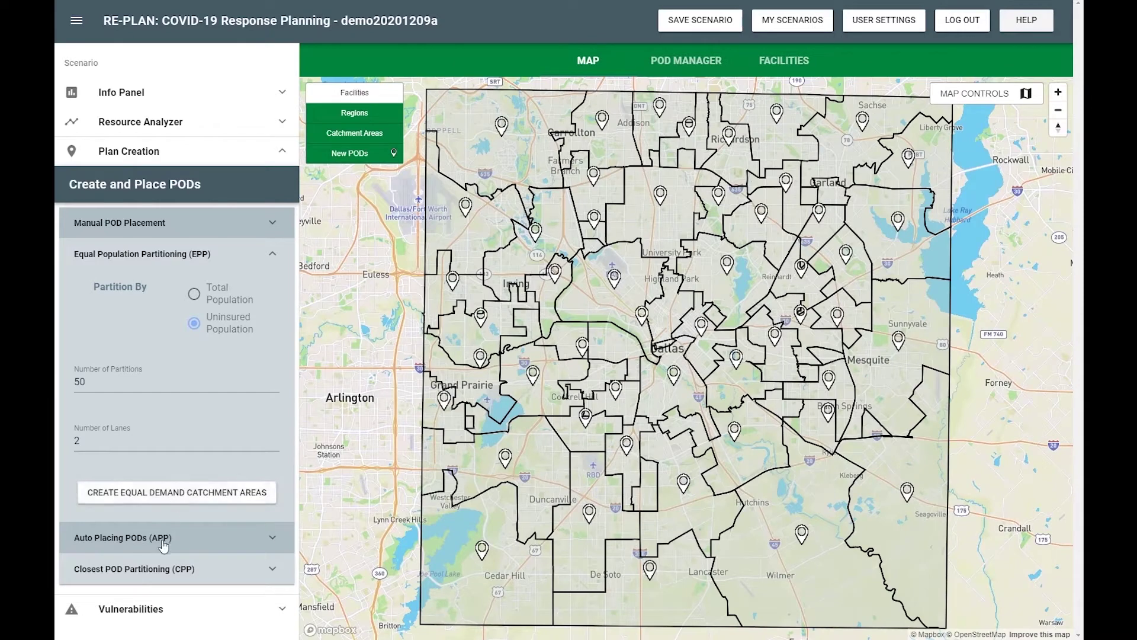
{"action": "left_click", "coordinate": [162, 539]}
{"action": "scroll", "coordinate": [181, 461], "scroll_direction": "down", "scroll_amount": 4}
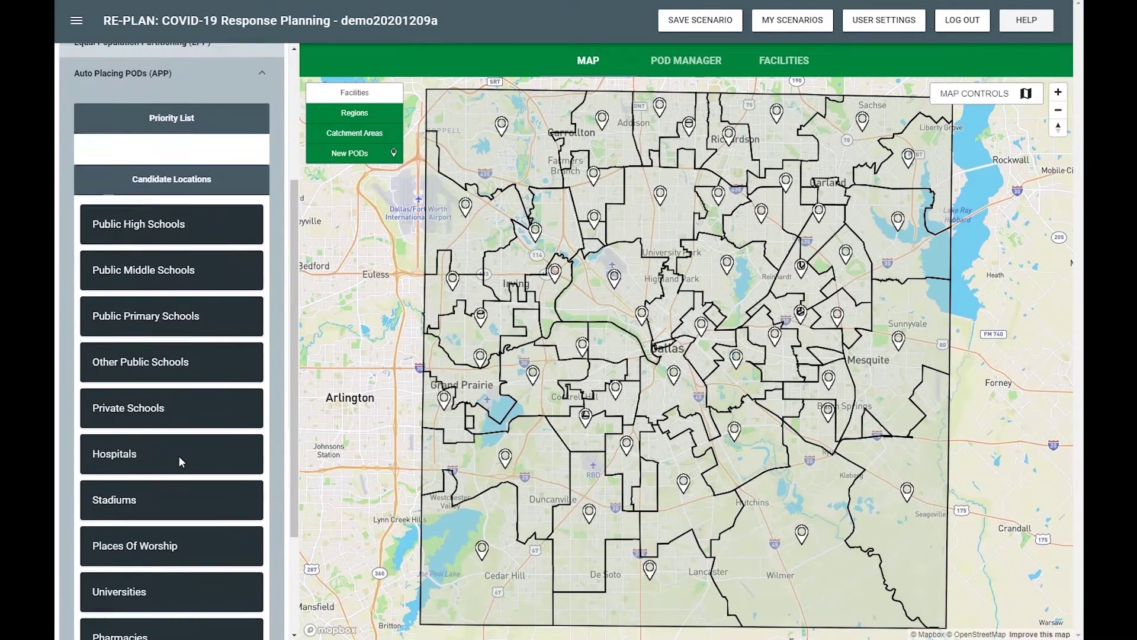
{"action": "left_click_drag", "start_coordinate": [179, 510], "coordinate": [190, 121]}
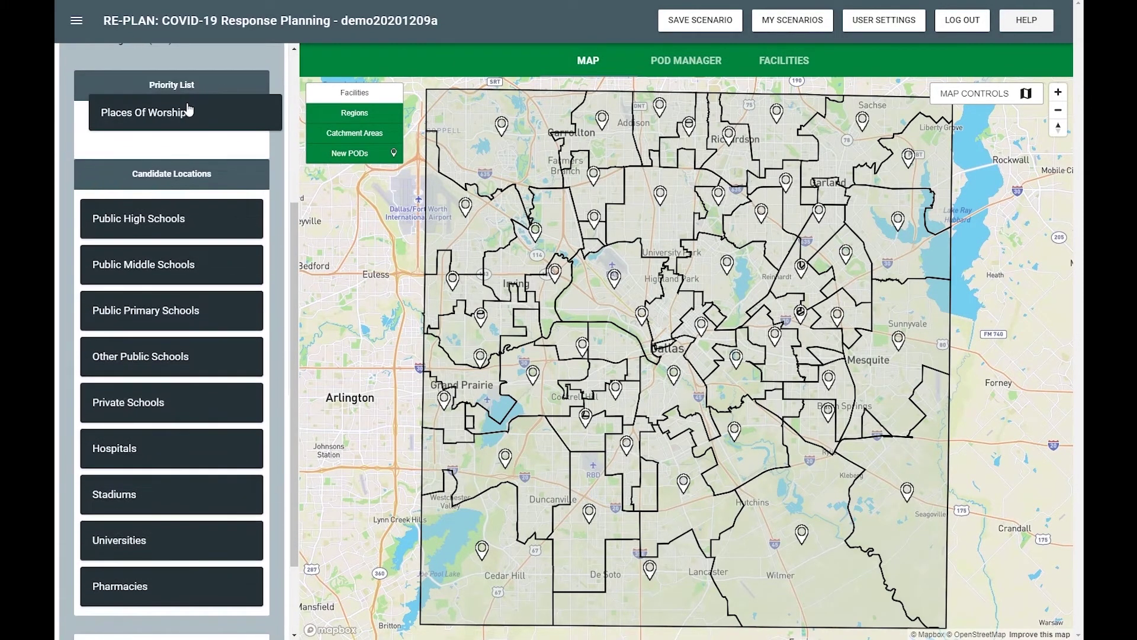
{"action": "left_click_drag", "start_coordinate": [163, 595], "coordinate": [170, 115]}
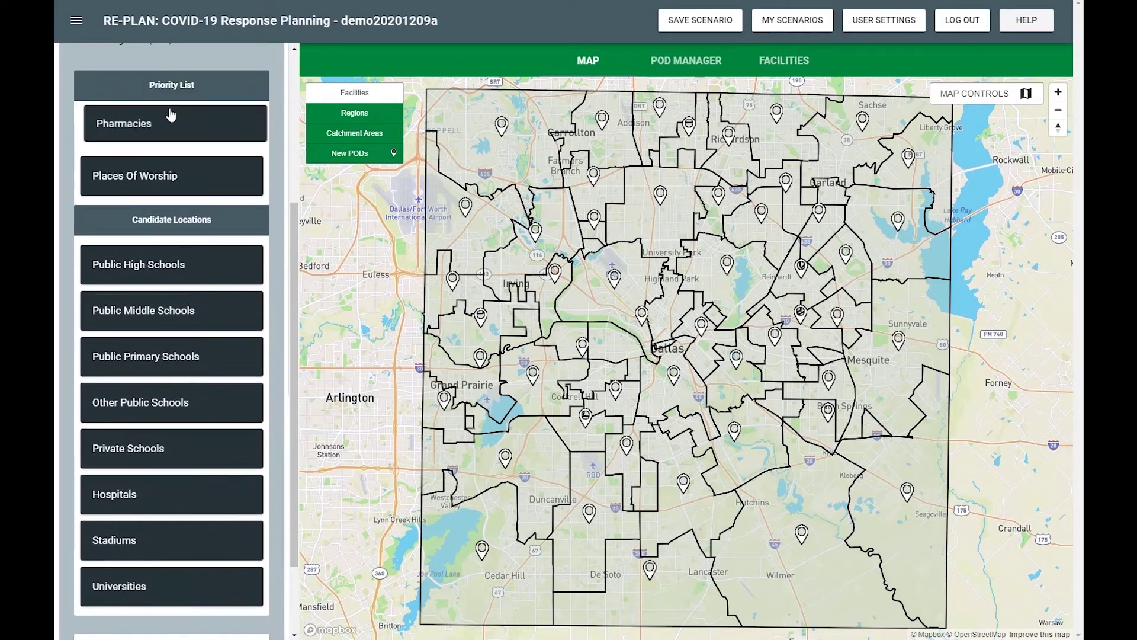
{"action": "left_click_drag", "start_coordinate": [142, 538], "coordinate": [148, 169]}
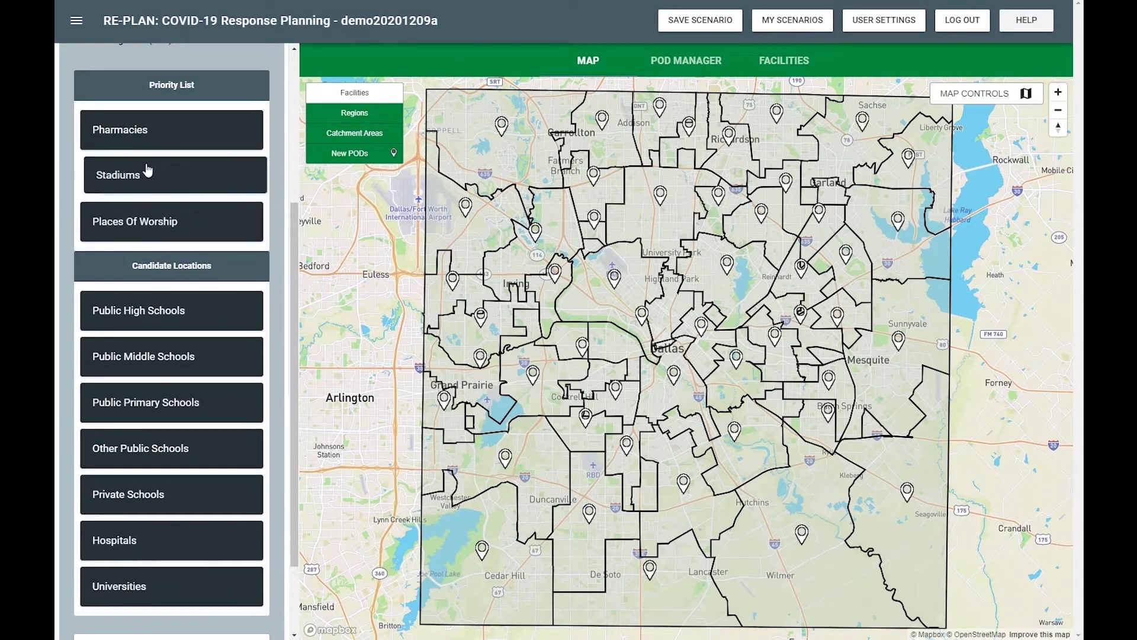
{"action": "scroll", "coordinate": [173, 533], "scroll_direction": "down", "scroll_amount": 2}
Auto-place PODs, sort the POD Manager by lanes descending, and view POD 29 in Google Earth
{"action": "left_click", "coordinate": [179, 542]}
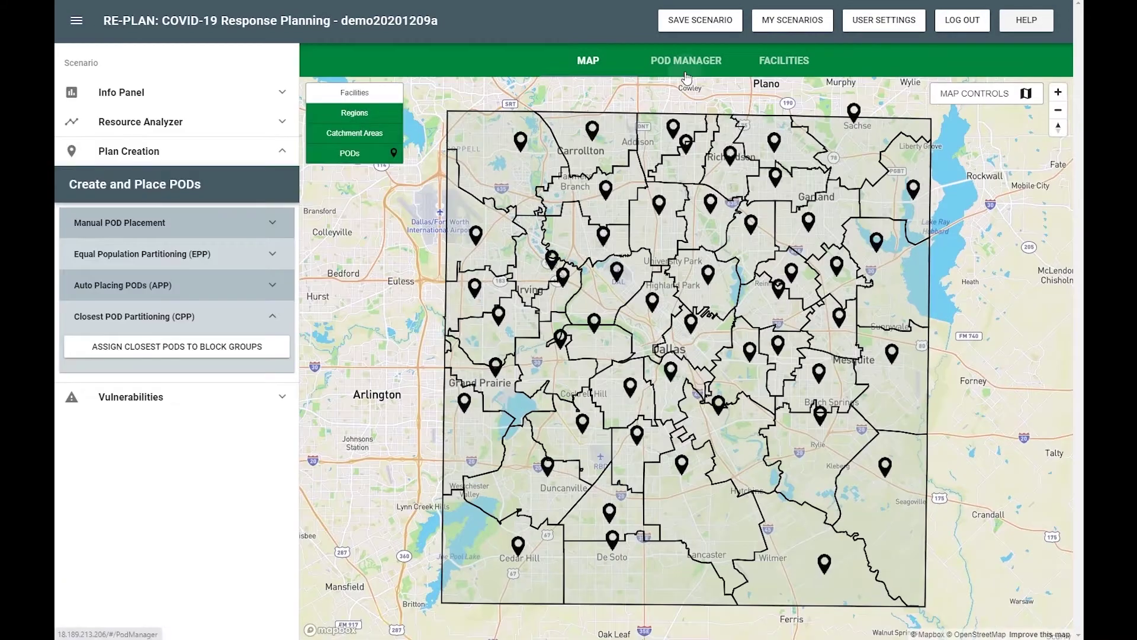
{"action": "left_click", "coordinate": [686, 75]}
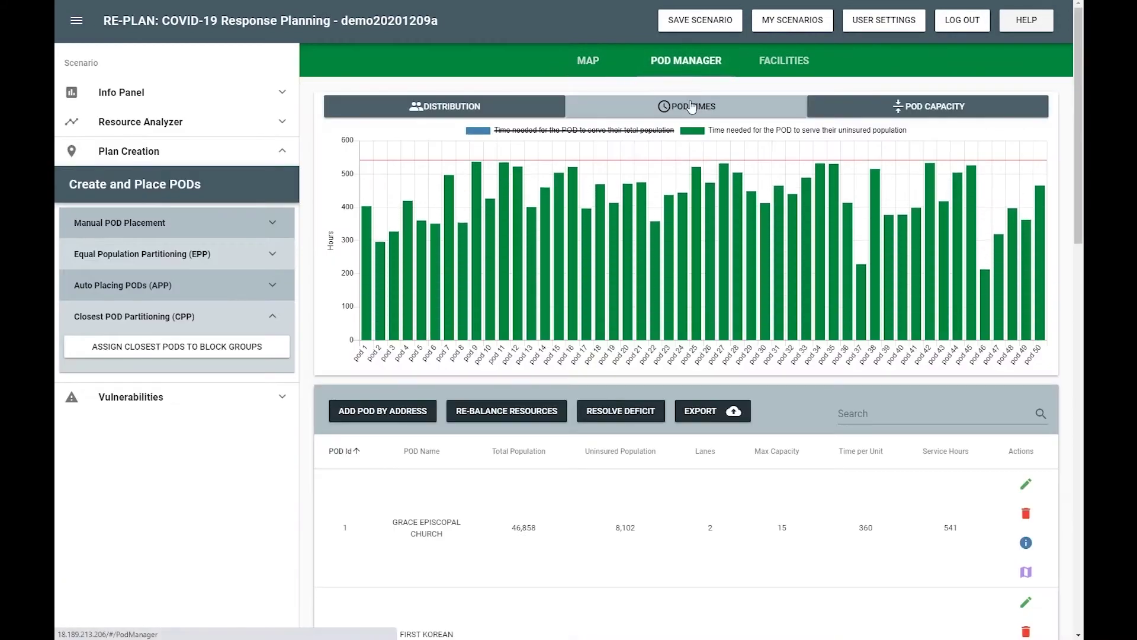
{"action": "left_click", "coordinate": [704, 452]}
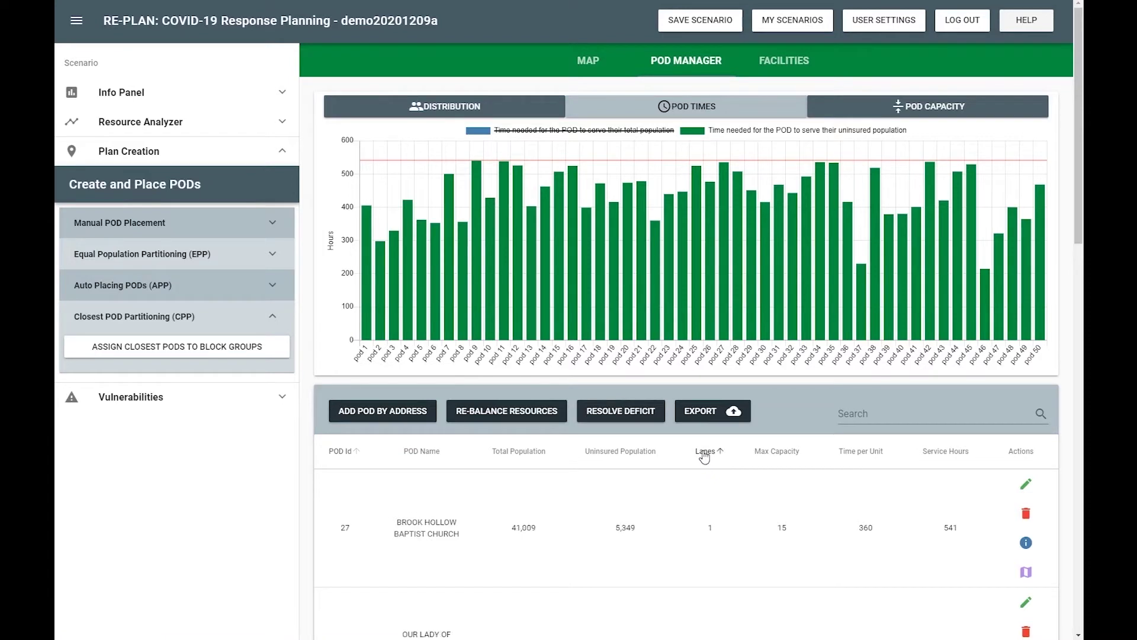
{"action": "left_click", "coordinate": [705, 451]}
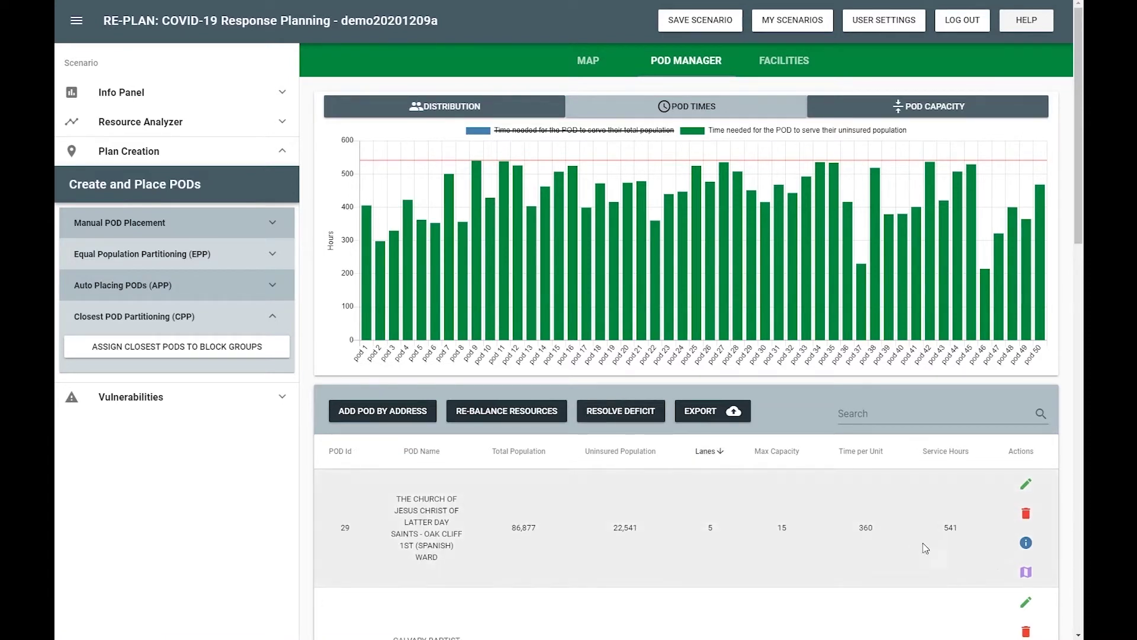
{"action": "left_click", "coordinate": [1026, 572]}
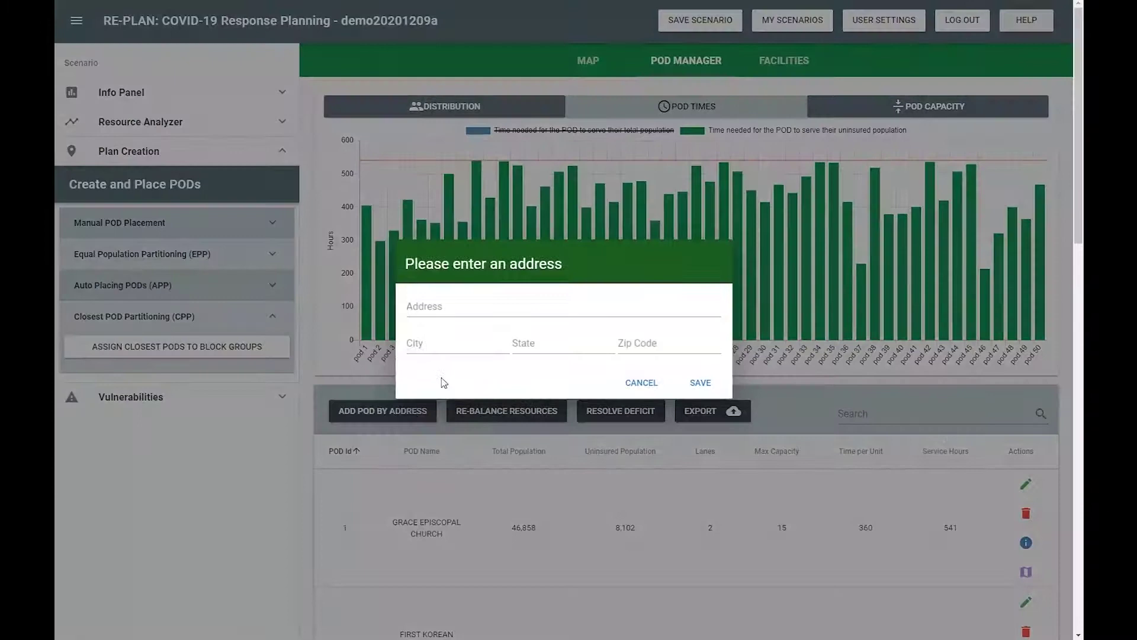
{"action": "left_click", "coordinate": [474, 310]}
{"action": "key", "text": "Tab"}
{"action": "key", "text": "Tab"}
{"action": "key", "text": "Tab"}
{"action": "left_click", "coordinate": [703, 384]}
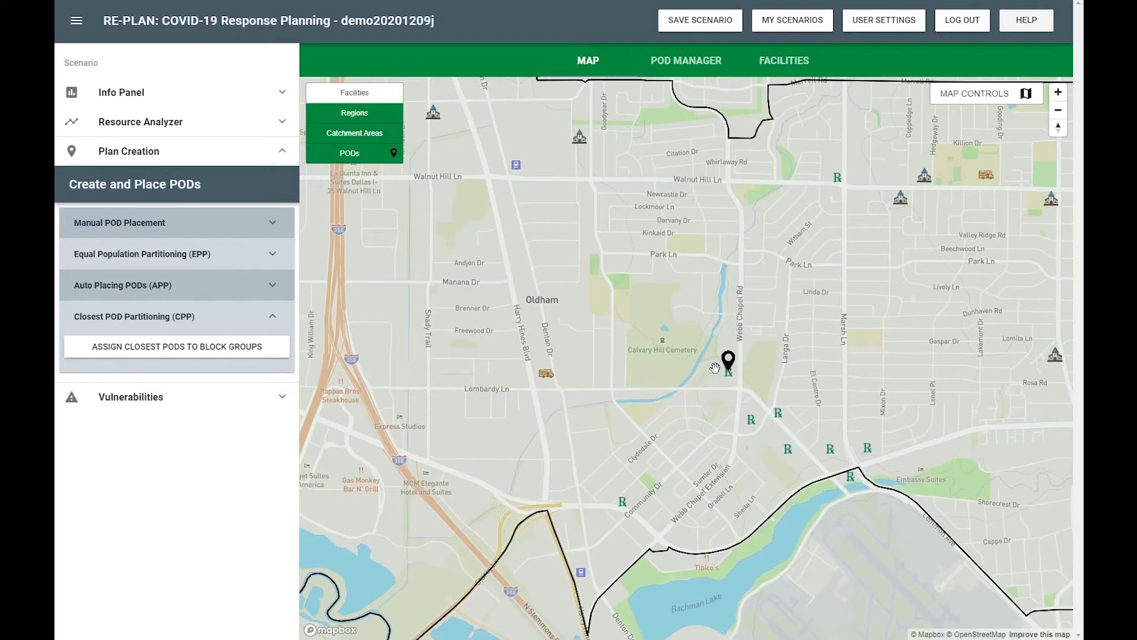
{"action": "left_click", "coordinate": [730, 367]}
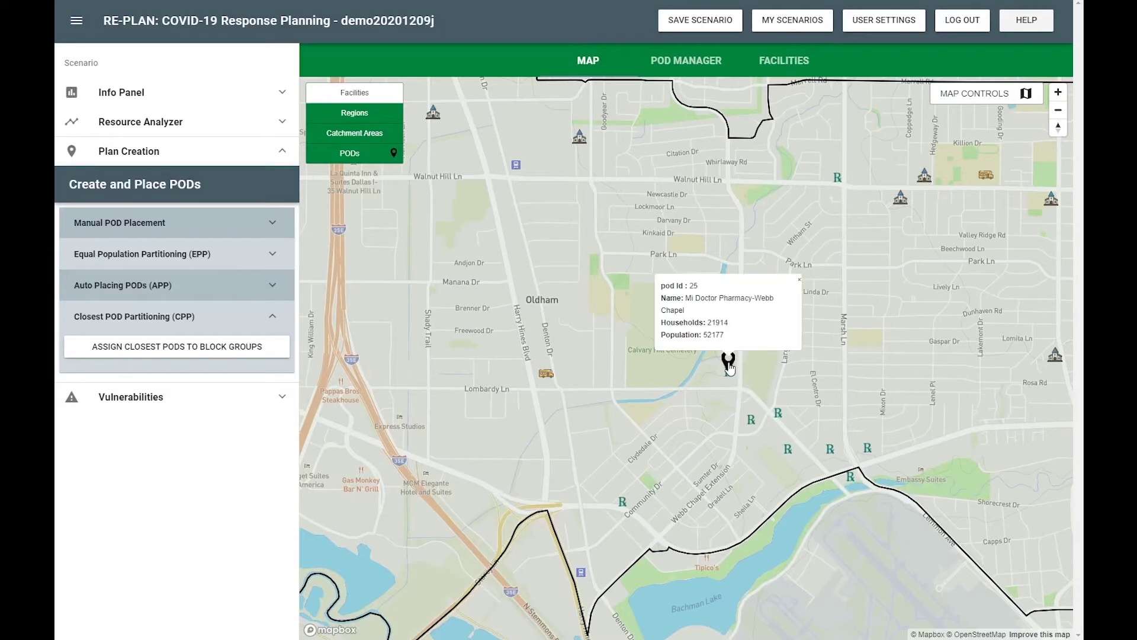
Make PODs draggable and move pod 25's marker onto the LETOT CAMPUS site
{"action": "left_click", "coordinate": [1008, 94]}
{"action": "left_click", "coordinate": [713, 357]}
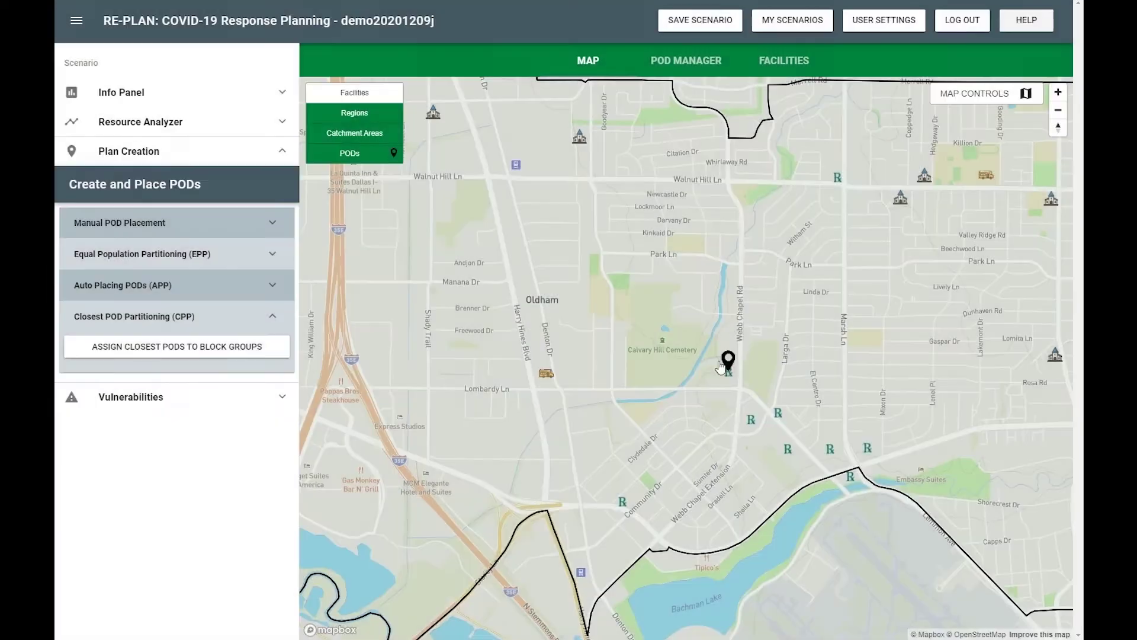
{"action": "left_click", "coordinate": [546, 363]}
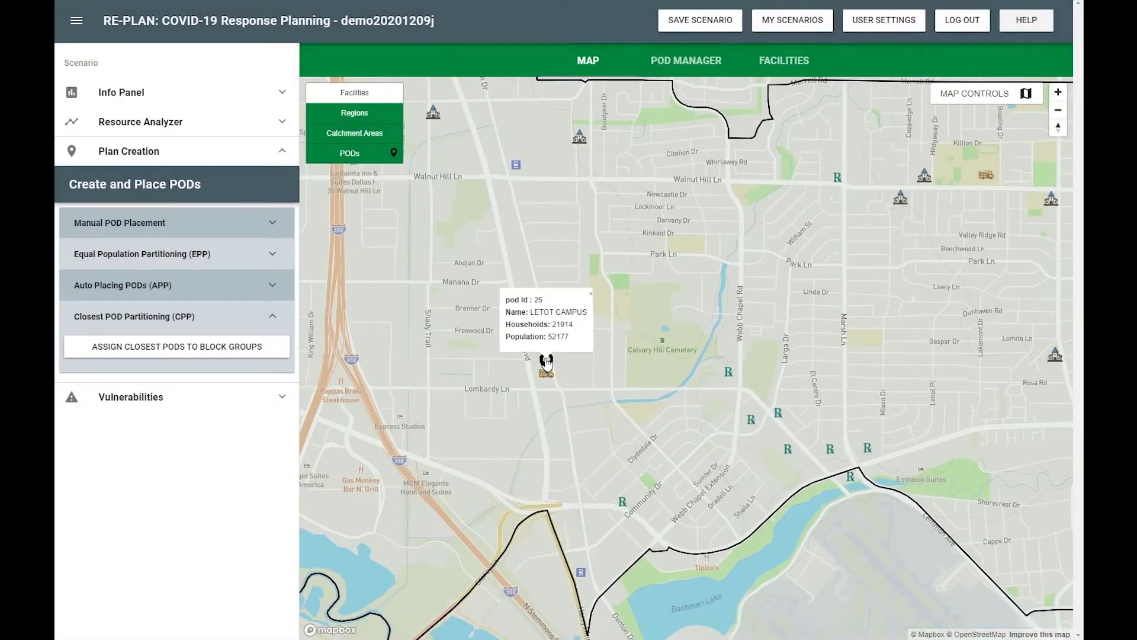
{"action": "left_click", "coordinate": [566, 364]}
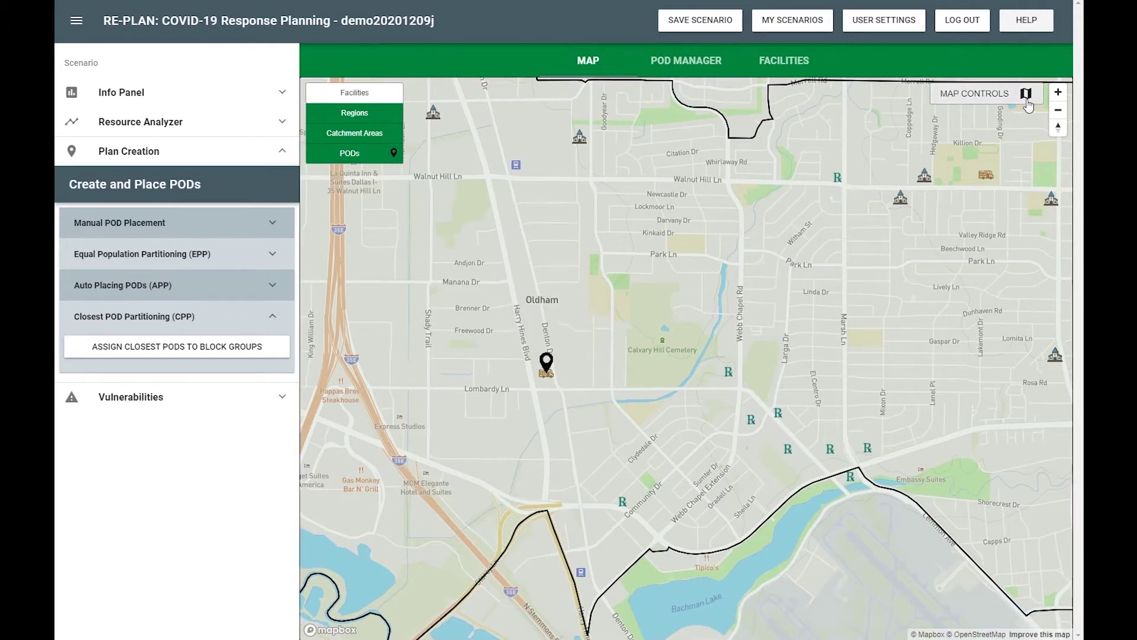
{"action": "left_click", "coordinate": [1006, 95]}
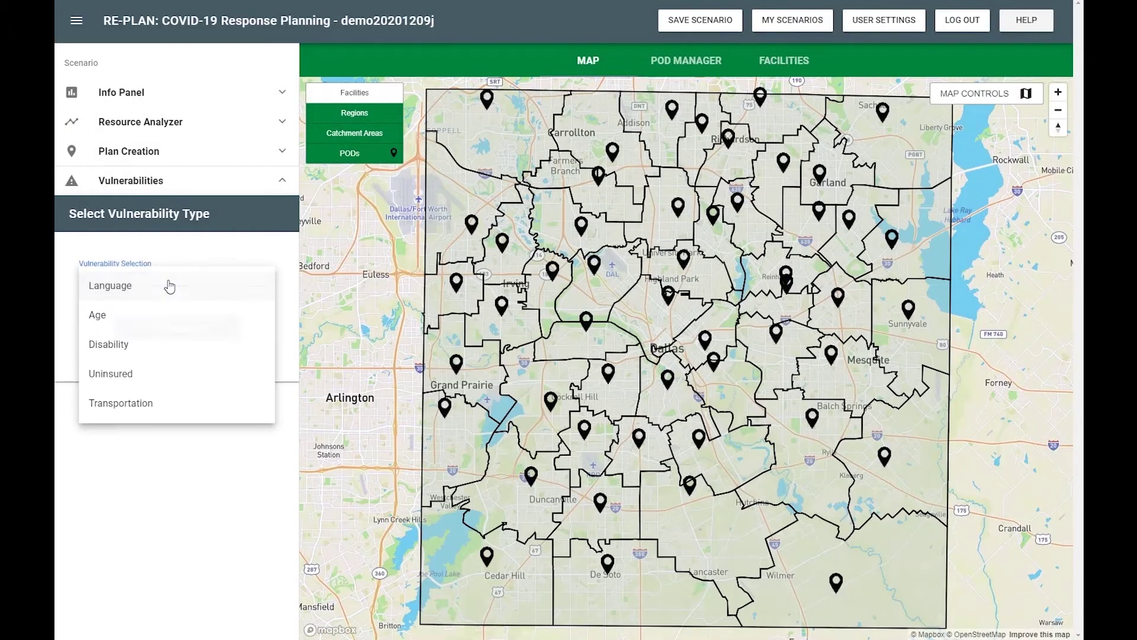
Run the Language vulnerability analysis for Vietnamese, Chinese, then Russian speakers
{"action": "left_click", "coordinate": [165, 287]}
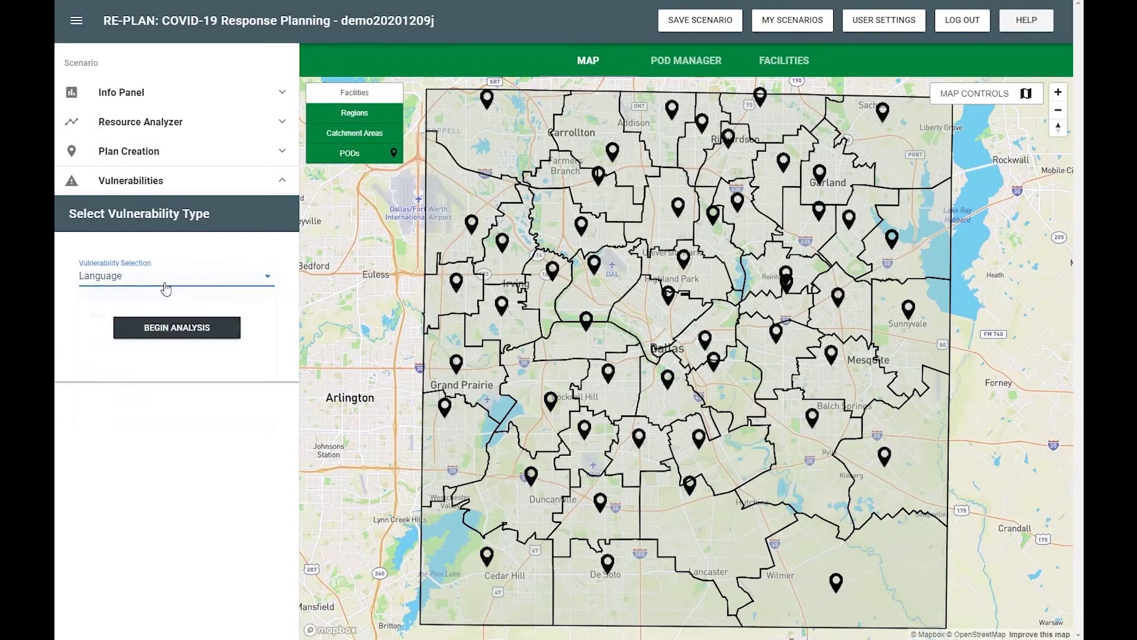
{"action": "left_click", "coordinate": [168, 330]}
{"action": "left_click", "coordinate": [170, 332]}
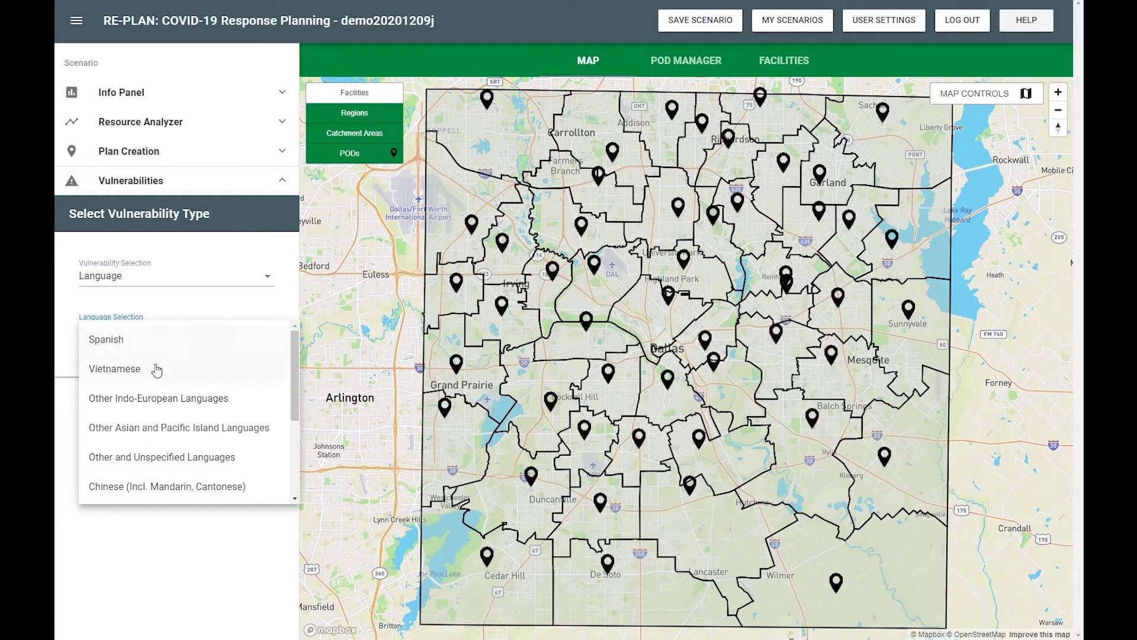
{"action": "left_click", "coordinate": [156, 370]}
{"action": "left_click", "coordinate": [155, 341]}
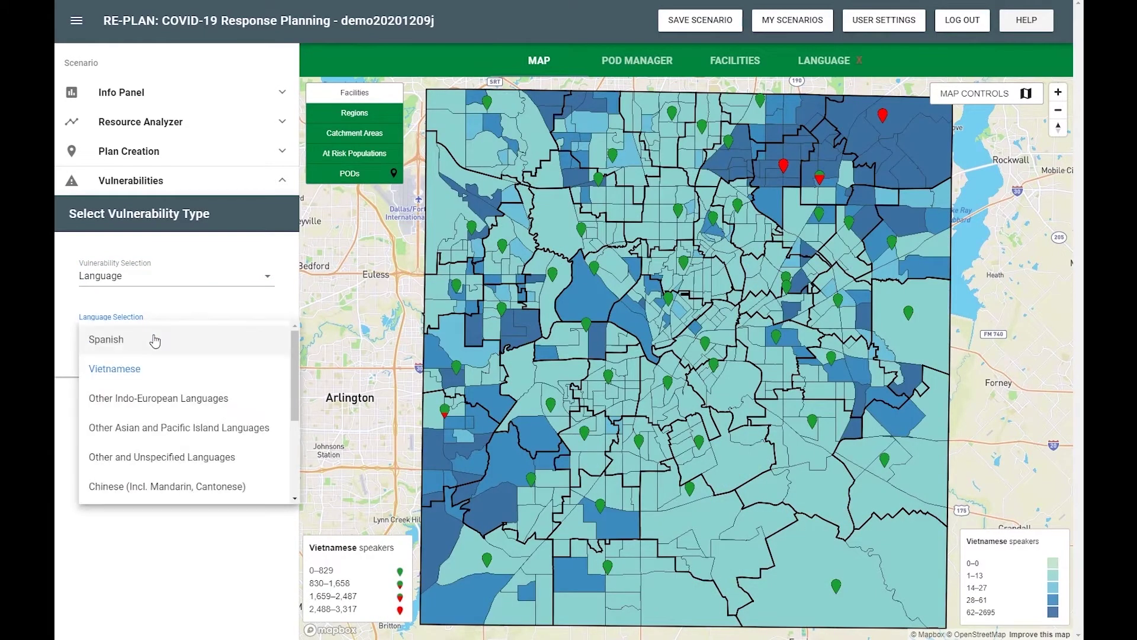
{"action": "left_click", "coordinate": [149, 487]}
{"action": "left_click", "coordinate": [155, 342]}
{"action": "scroll", "coordinate": [154, 374], "scroll_direction": "down", "scroll_amount": 2}
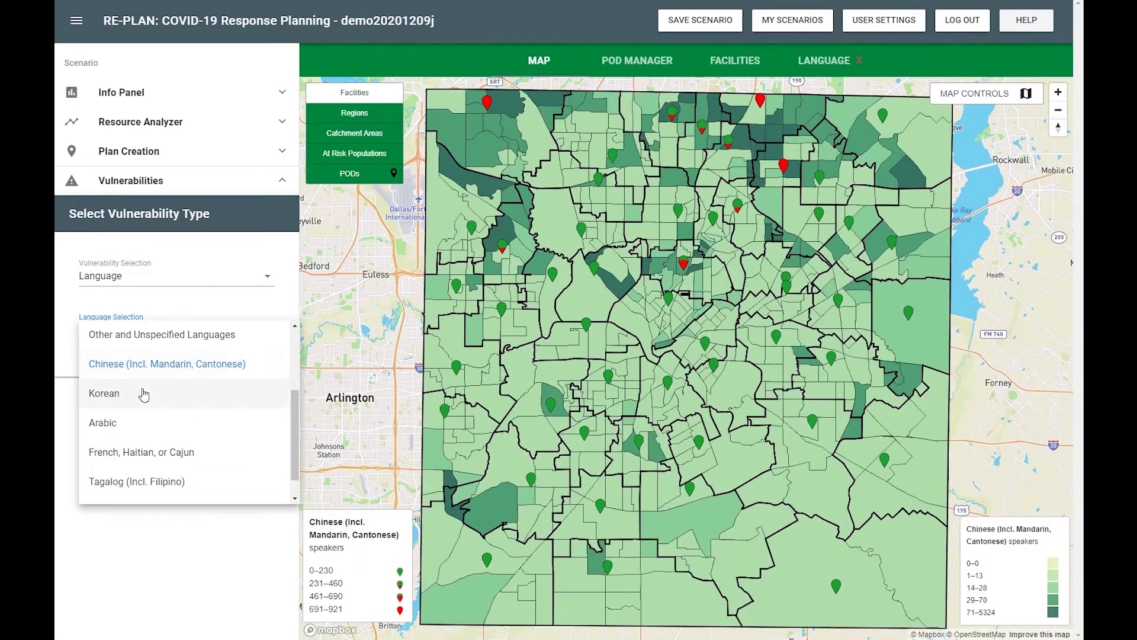
{"action": "left_click", "coordinate": [145, 393]}
Map Arabic, then French, Haitian, or Cajun speakers and review the per-POD language chart
{"action": "left_click", "coordinate": [148, 338]}
{"action": "left_click", "coordinate": [142, 420]}
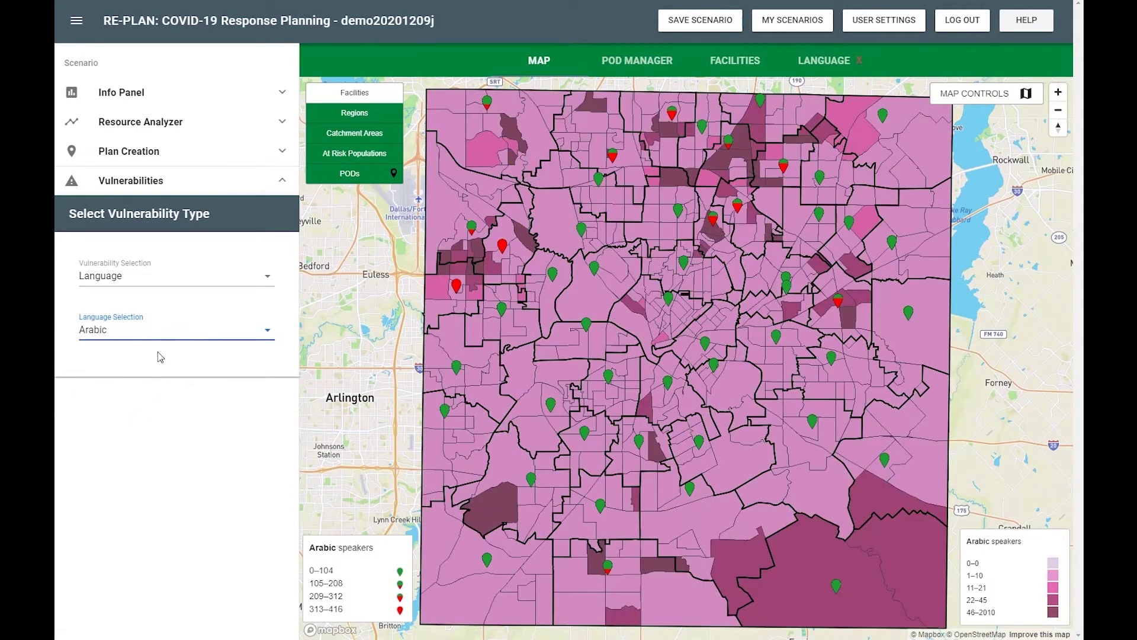
{"action": "left_click", "coordinate": [161, 336]}
{"action": "left_click", "coordinate": [159, 452]}
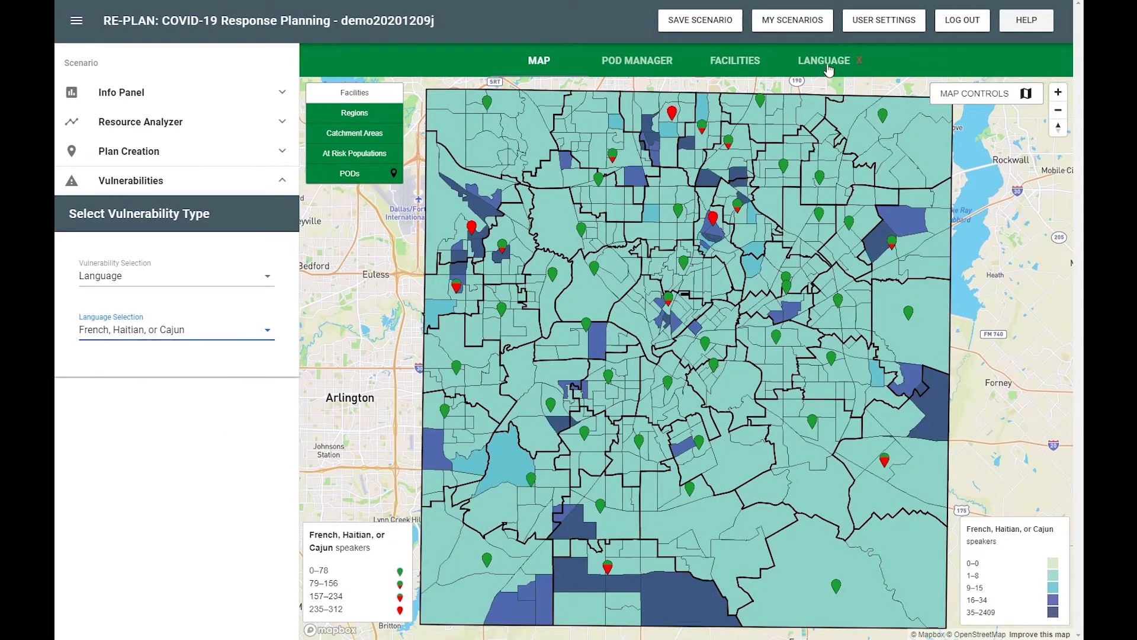
{"action": "left_click", "coordinate": [825, 62]}
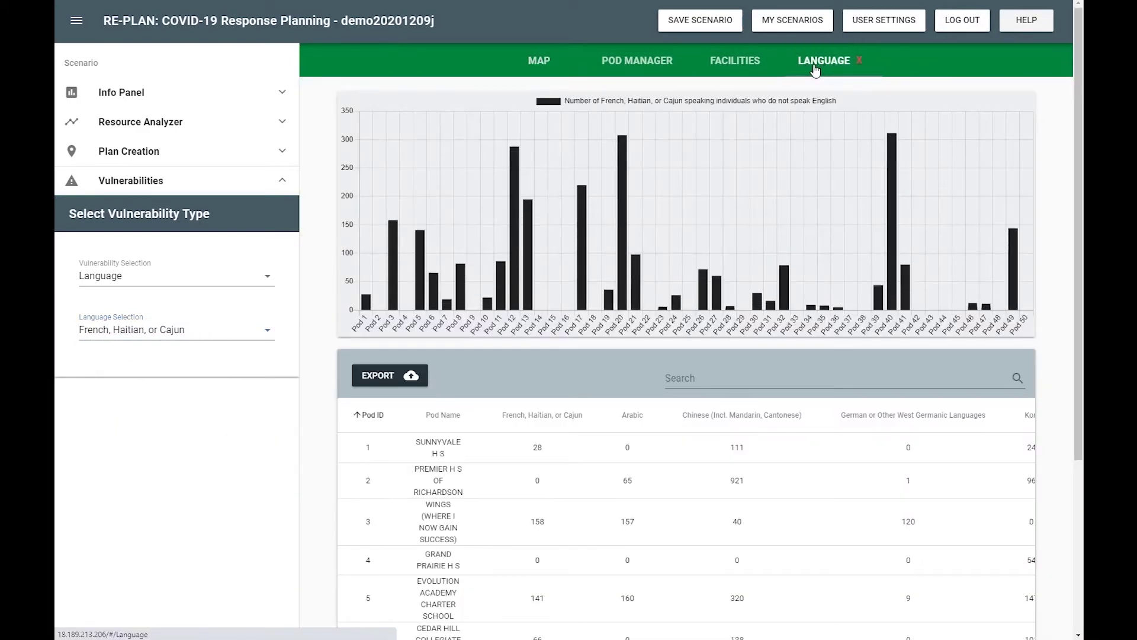
{"action": "left_click", "coordinate": [536, 61]}
Switch the vulnerability type to Disability and list its disability types
{"action": "left_click", "coordinate": [225, 276]}
{"action": "left_click", "coordinate": [172, 339]}
{"action": "left_click", "coordinate": [177, 336]}
Map ambulatory, hearing, then vision disability in turn
{"action": "left_click", "coordinate": [170, 340]}
{"action": "left_click", "coordinate": [170, 335]}
{"action": "left_click", "coordinate": [148, 398]}
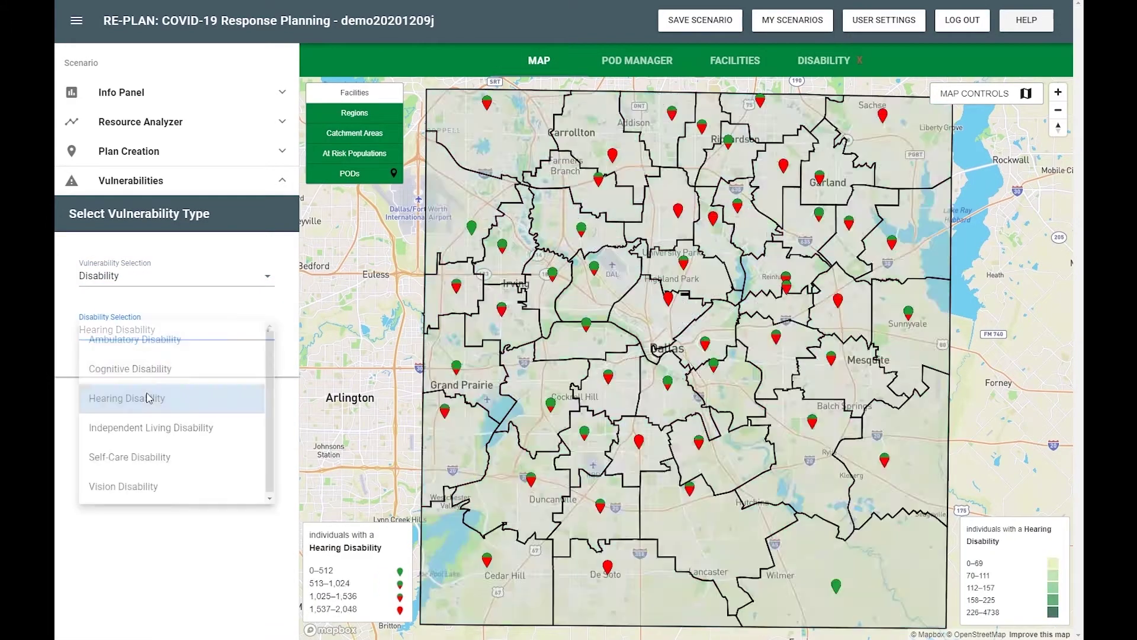
{"action": "left_click", "coordinate": [149, 340]}
{"action": "left_click", "coordinate": [130, 484]}
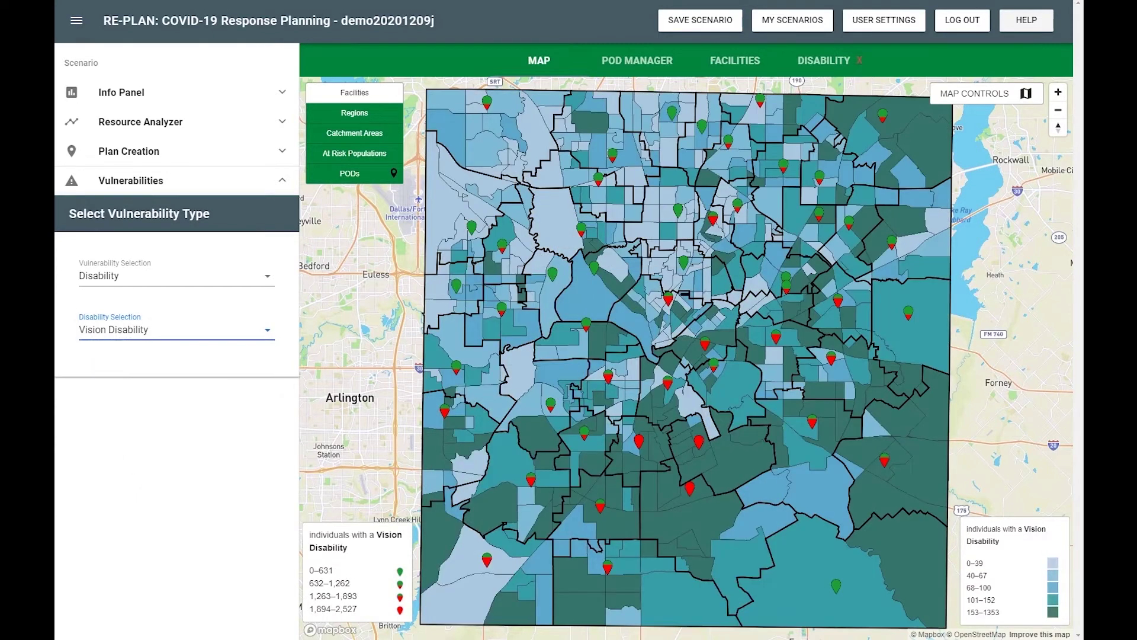
Switch the vulnerability to Age and map individuals above 65 years of age
{"action": "left_click", "coordinate": [170, 282]}
{"action": "left_click", "coordinate": [163, 315]}
{"action": "left_click", "coordinate": [155, 324]}
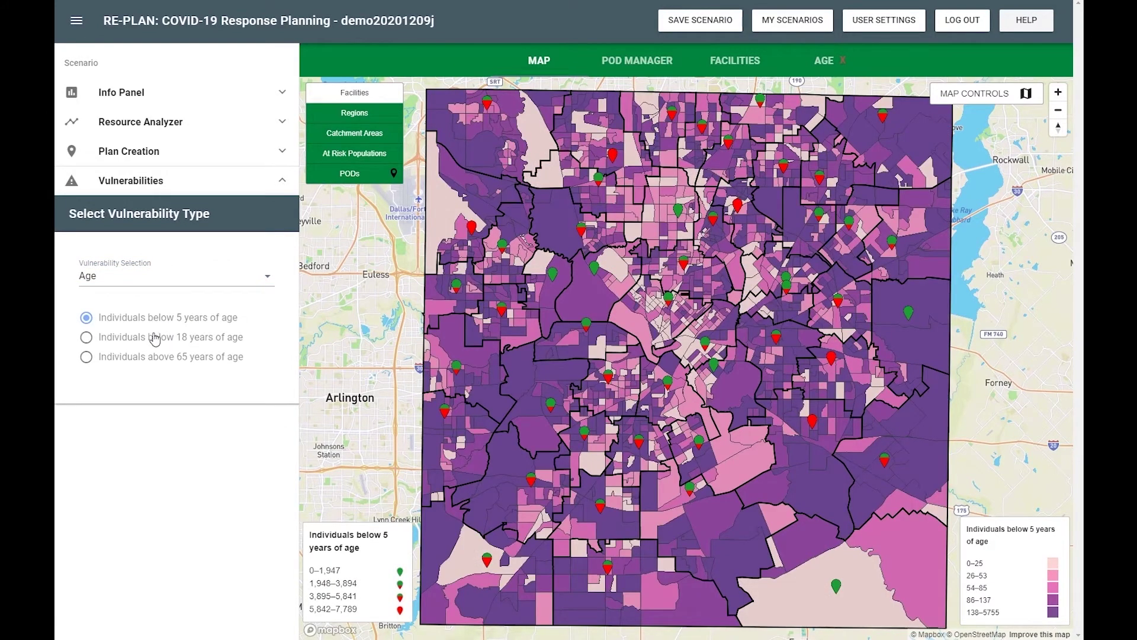
{"action": "left_click", "coordinate": [156, 337]}
{"action": "left_click", "coordinate": [153, 359]}
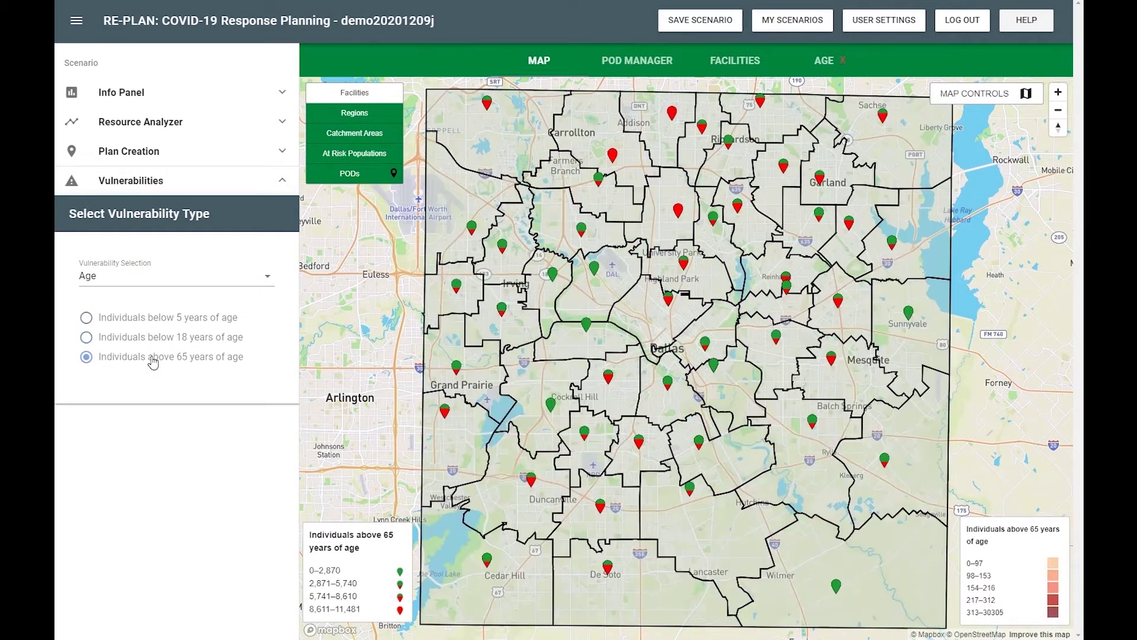
{"action": "left_click", "coordinate": [149, 282]}
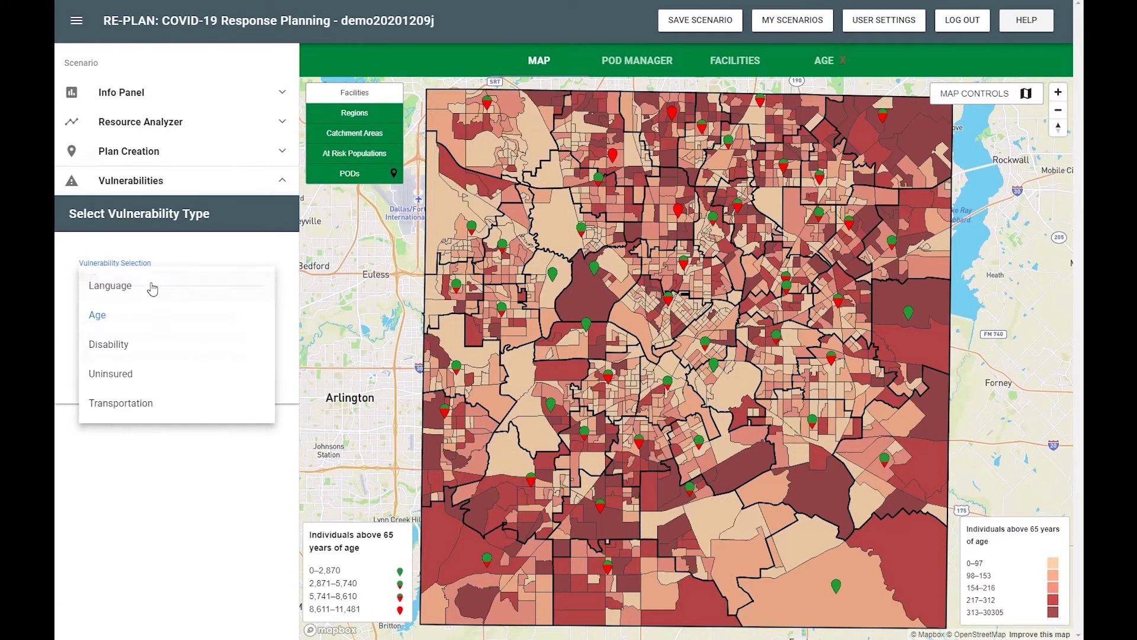
Switch to Uninsured and include every age group, from 75 and over downward
{"action": "left_click", "coordinate": [148, 374]}
{"action": "left_click", "coordinate": [178, 375]}
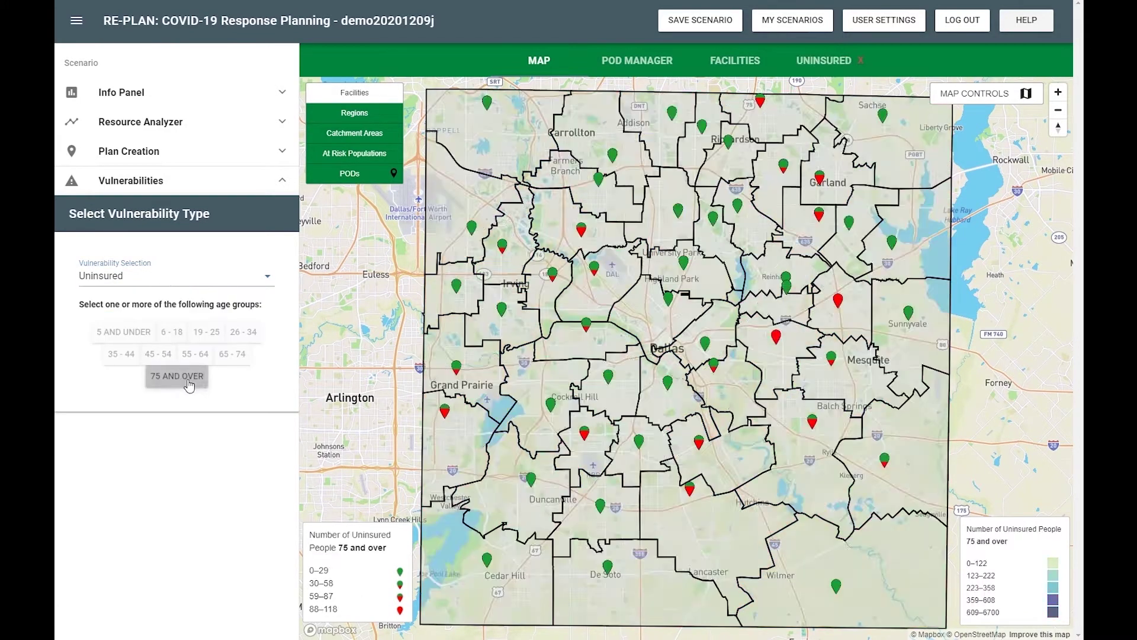
{"action": "left_click", "coordinate": [235, 356]}
{"action": "left_click", "coordinate": [202, 358]}
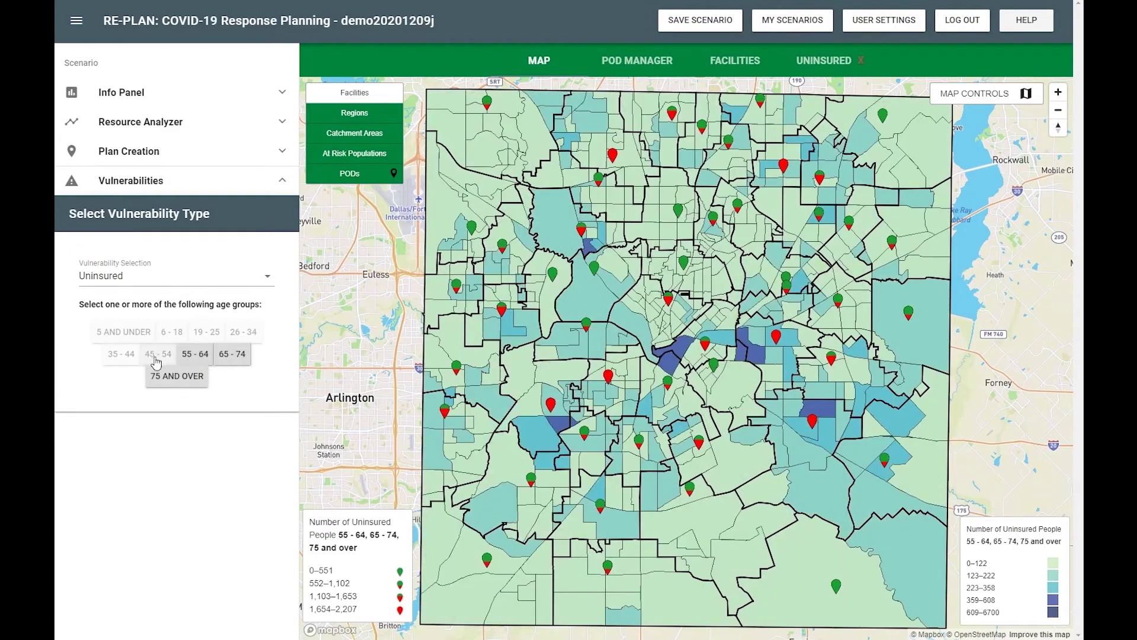
{"action": "left_click", "coordinate": [169, 332]}
{"action": "left_click", "coordinate": [123, 332]}
{"action": "left_click", "coordinate": [206, 331]}
{"action": "left_click", "coordinate": [243, 332]}
{"action": "left_click", "coordinate": [121, 354]}
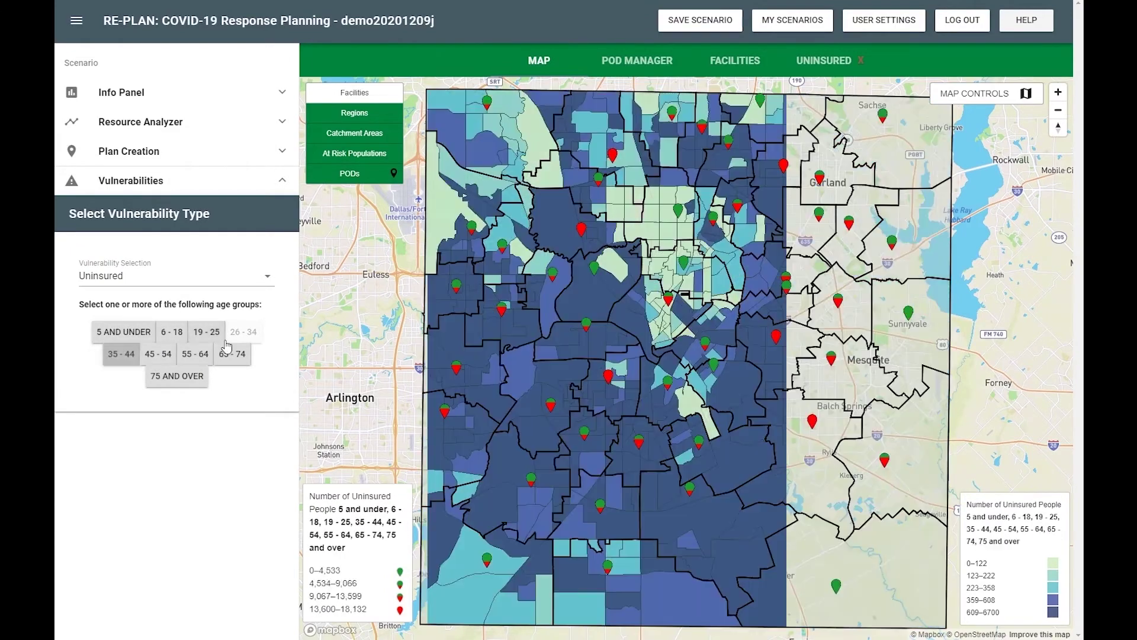
{"action": "left_click", "coordinate": [158, 354]}
Deselect the uninsured age groups, leaving only the 5 and under group
{"action": "left_click", "coordinate": [201, 356]}
{"action": "left_click", "coordinate": [232, 353]}
{"action": "left_click", "coordinate": [177, 375]}
{"action": "left_click", "coordinate": [158, 353]}
{"action": "left_click", "coordinate": [171, 332]}
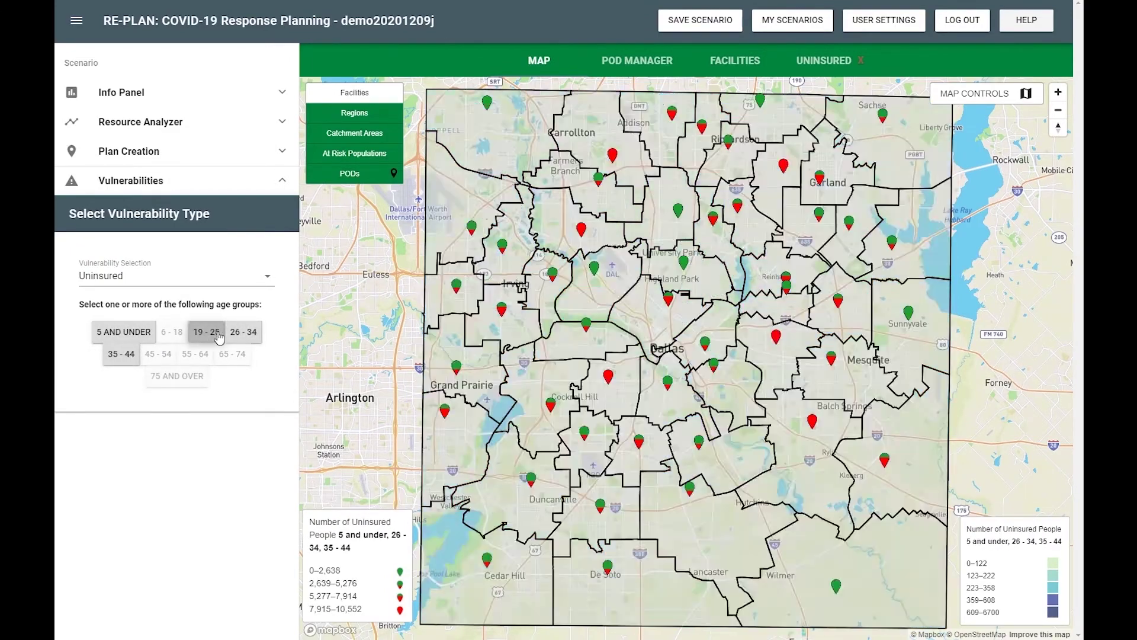
{"action": "left_click", "coordinate": [244, 332]}
{"action": "left_click", "coordinate": [206, 332]}
{"action": "left_click", "coordinate": [121, 355]}
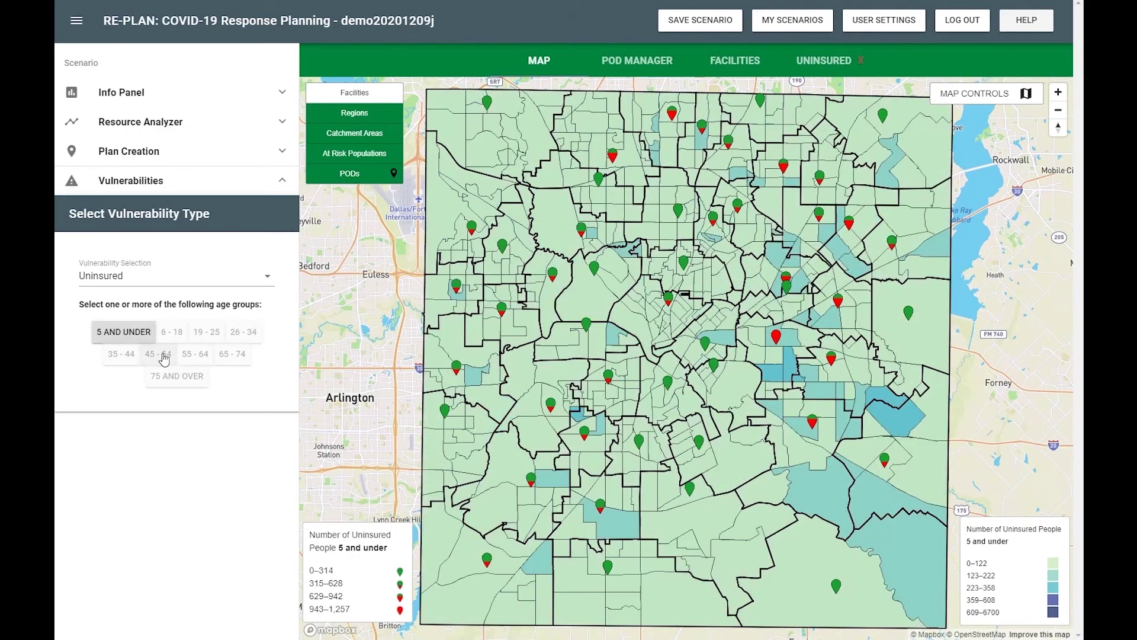
Map Transportation vulnerability as households at risk using the Preliminary method
{"action": "left_click", "coordinate": [177, 275]}
{"action": "left_click", "coordinate": [154, 401]}
{"action": "left_click", "coordinate": [175, 325]}
{"action": "left_click", "coordinate": [170, 332]}
{"action": "left_click", "coordinate": [166, 342]}
{"action": "left_click", "coordinate": [123, 522]}
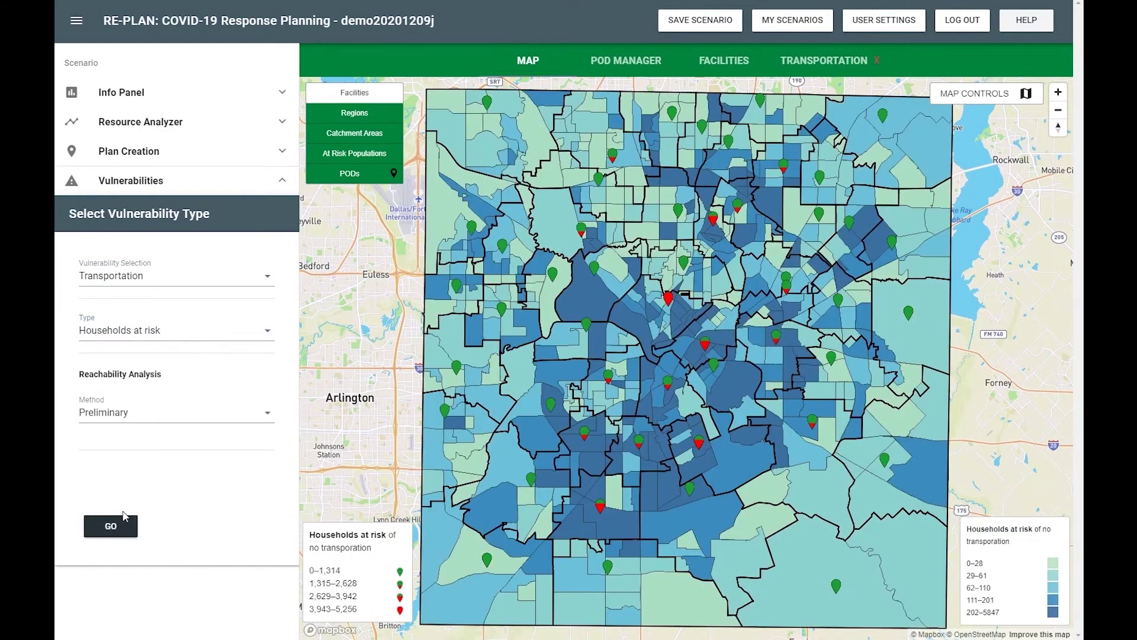
Review transportation results, then set reachability to Keep Pods, Without Transit, displayed as Buffers
{"action": "left_click", "coordinate": [823, 60]}
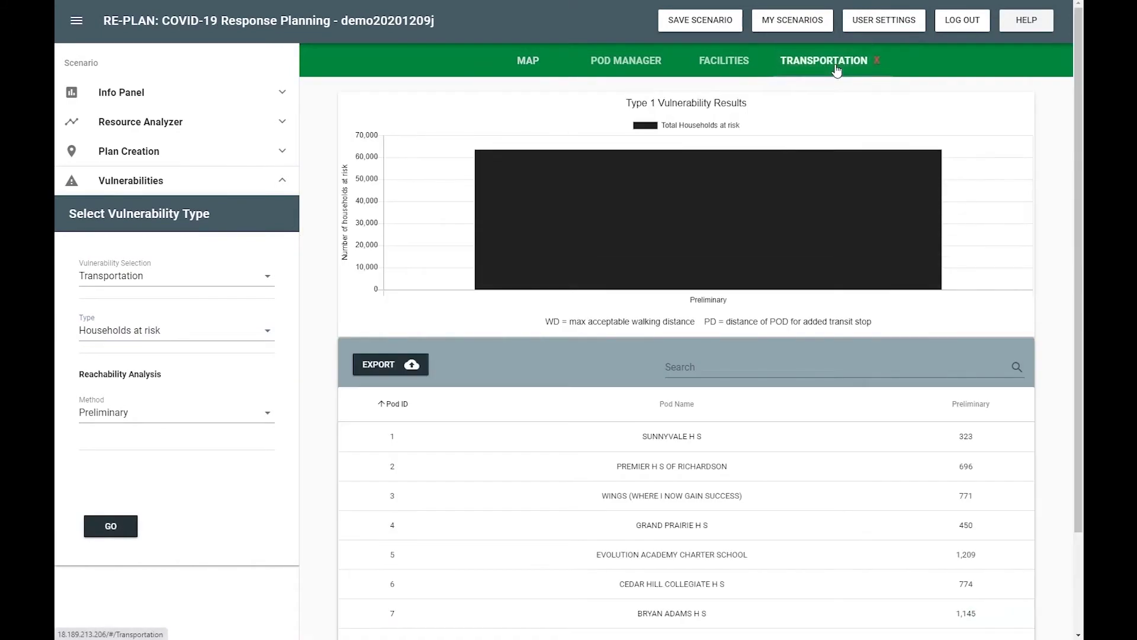
{"action": "left_click", "coordinate": [528, 61]}
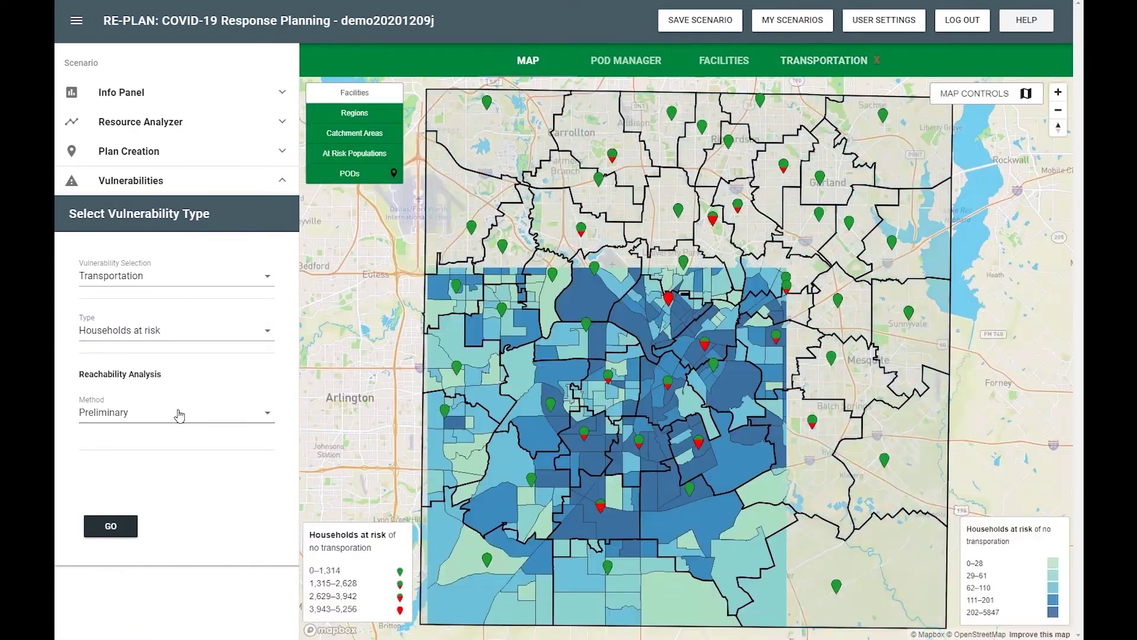
{"action": "left_click", "coordinate": [176, 412]}
{"action": "left_click", "coordinate": [148, 451]}
{"action": "left_click", "coordinate": [148, 466]}
{"action": "left_click", "coordinate": [141, 505]}
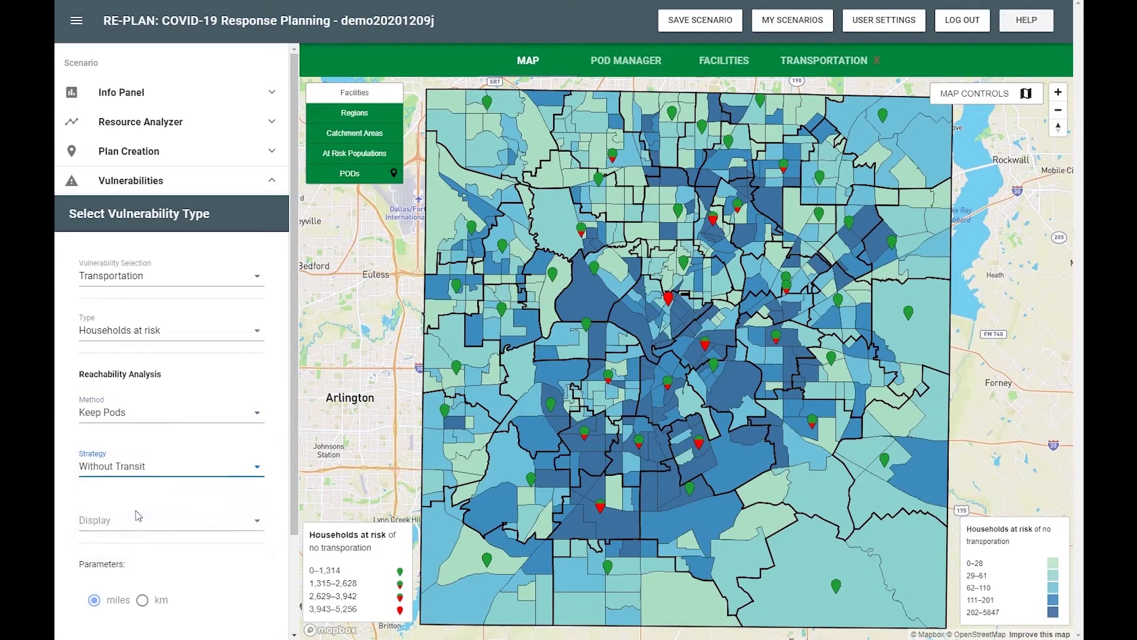
{"action": "left_click", "coordinate": [139, 519]}
{"action": "left_click", "coordinate": [136, 528]}
Run walking-distance analyses at 1 and 1.5 miles and compare the transportation results
{"action": "scroll", "coordinate": [143, 521], "scroll_direction": "down", "scroll_amount": 2}
{"action": "left_click", "coordinate": [118, 545]}
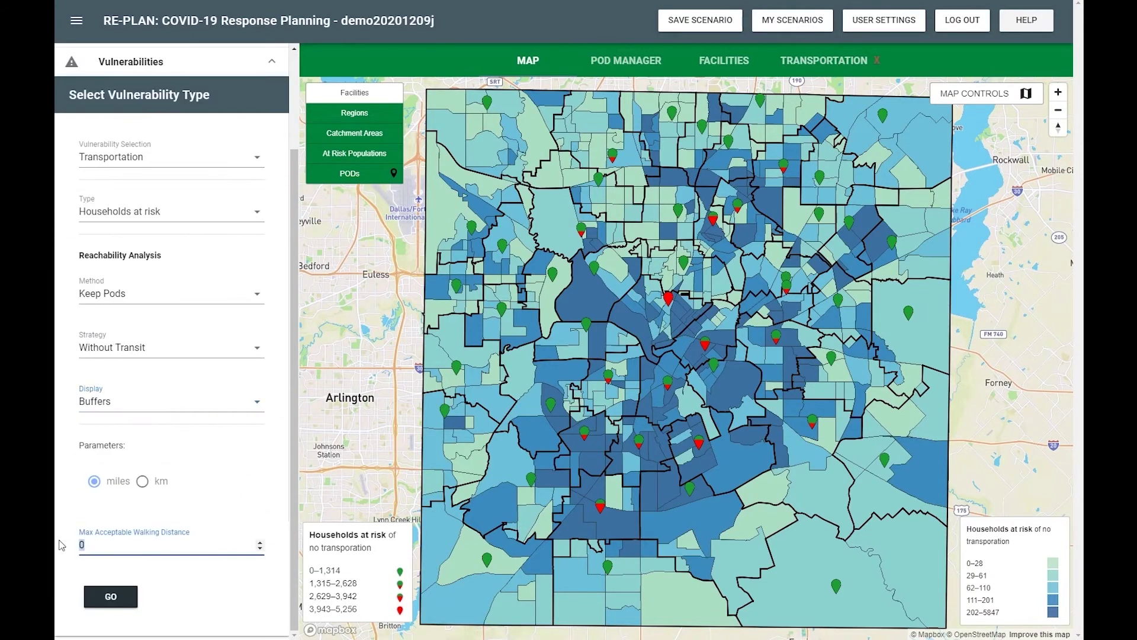
{"action": "left_click", "coordinate": [113, 599]}
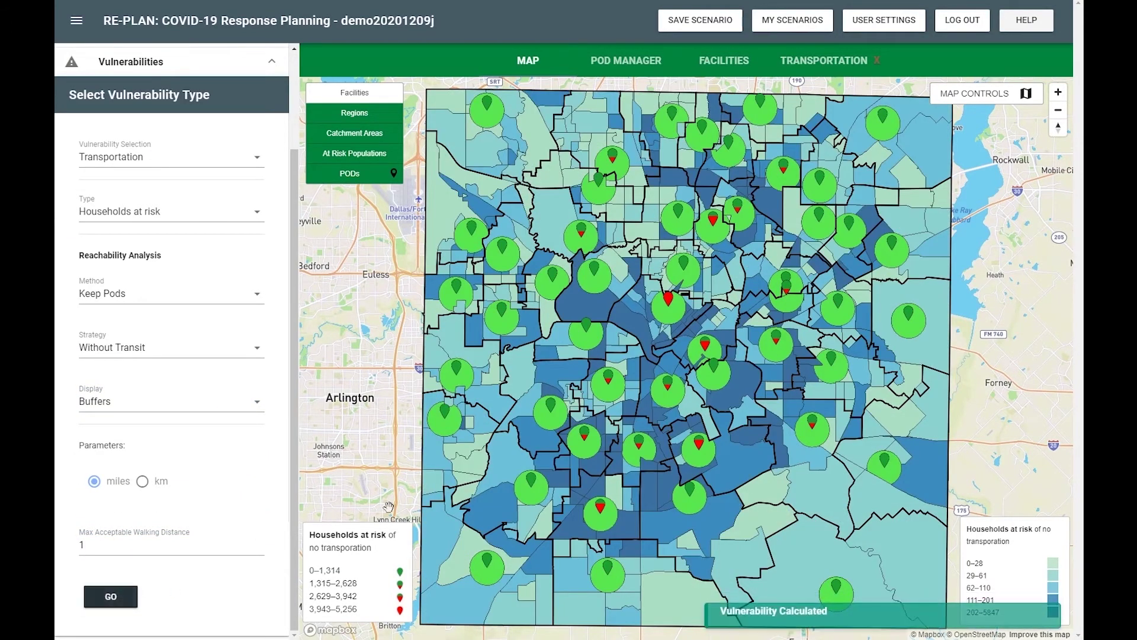
{"action": "left_click", "coordinate": [823, 60]}
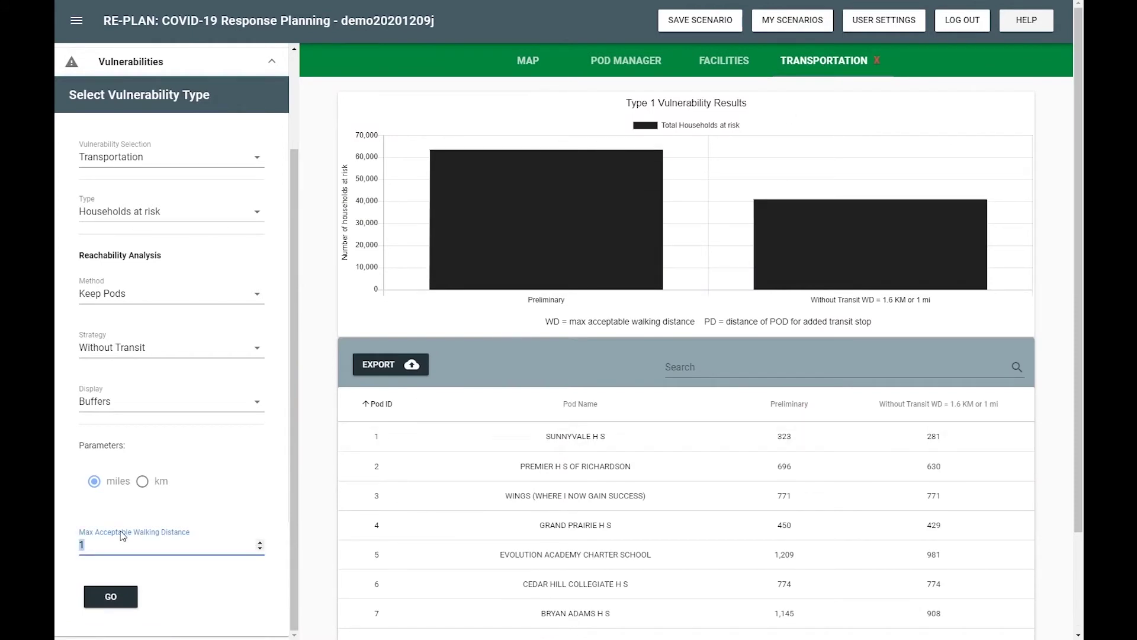
{"action": "left_click", "coordinate": [114, 593]}
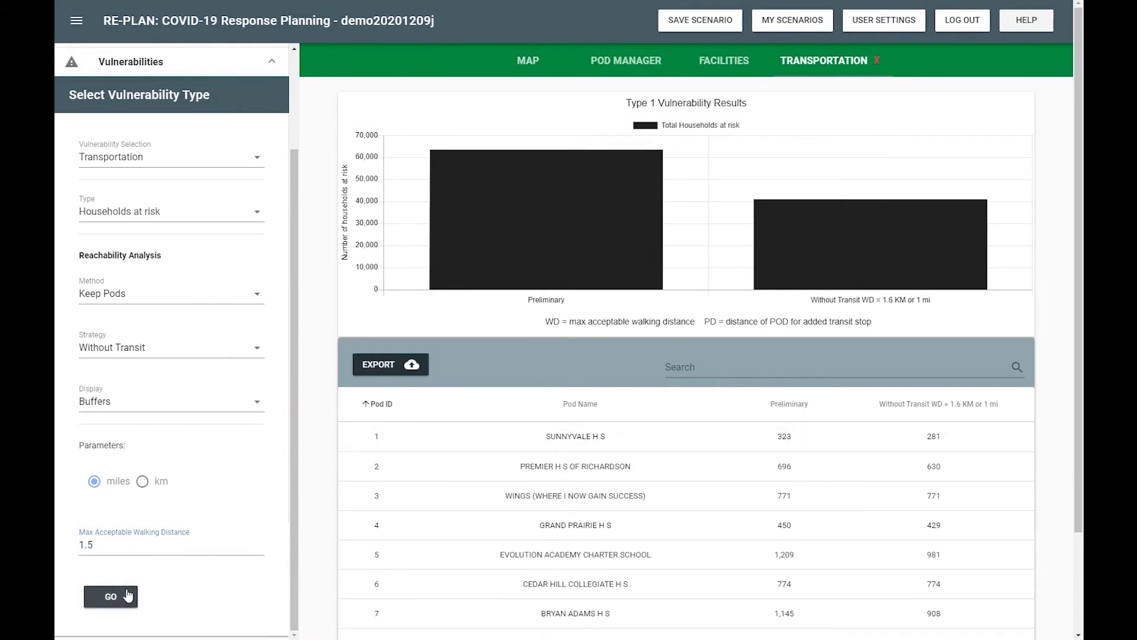
{"action": "left_click", "coordinate": [528, 60]}
{"action": "left_click", "coordinate": [823, 60]}
Save the scenario, close it, and reload demo20201209j from My Scenarios
{"action": "mouse_move", "coordinate": [694, 279]}
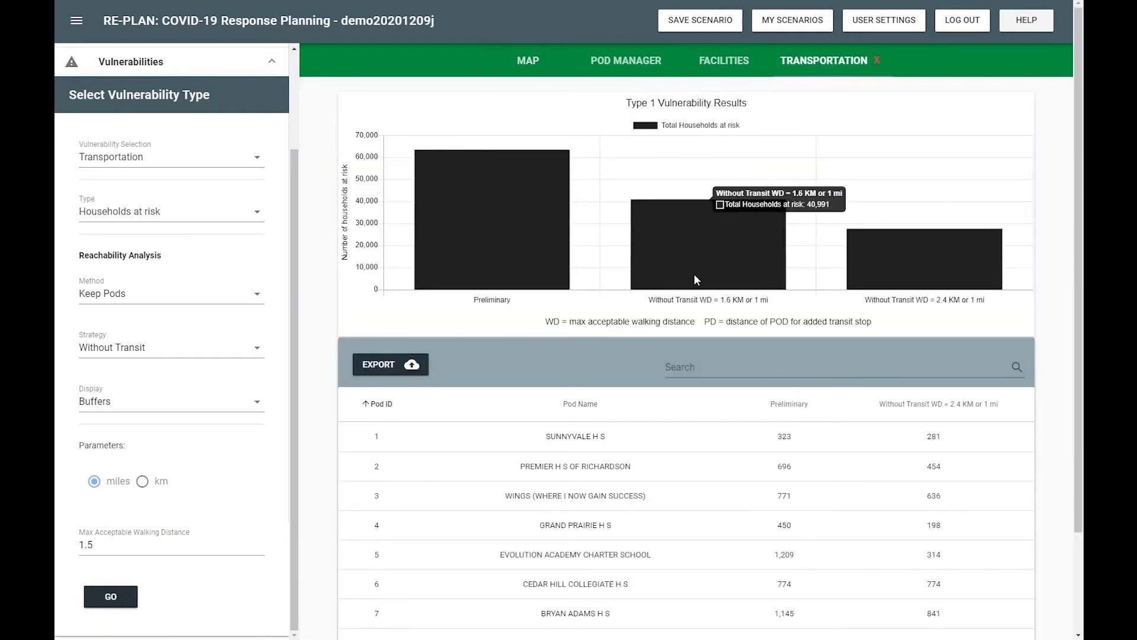
{"action": "mouse_move", "coordinate": [883, 275]}
{"action": "scroll", "coordinate": [883, 275], "scroll_direction": "down", "scroll_amount": 2}
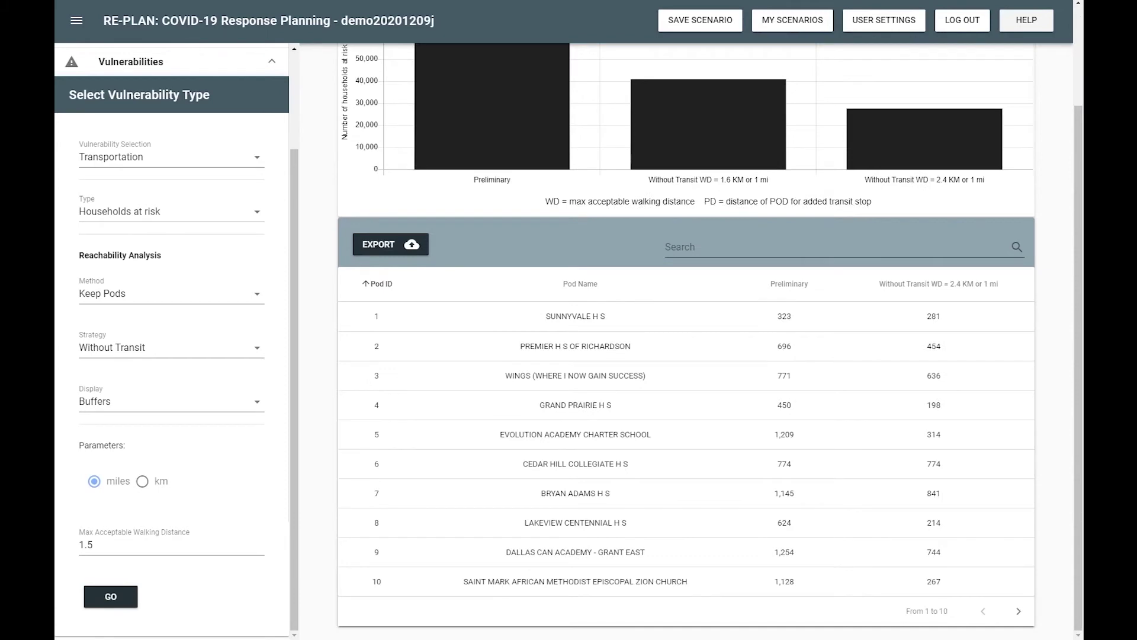
{"action": "left_click", "coordinate": [700, 23]}
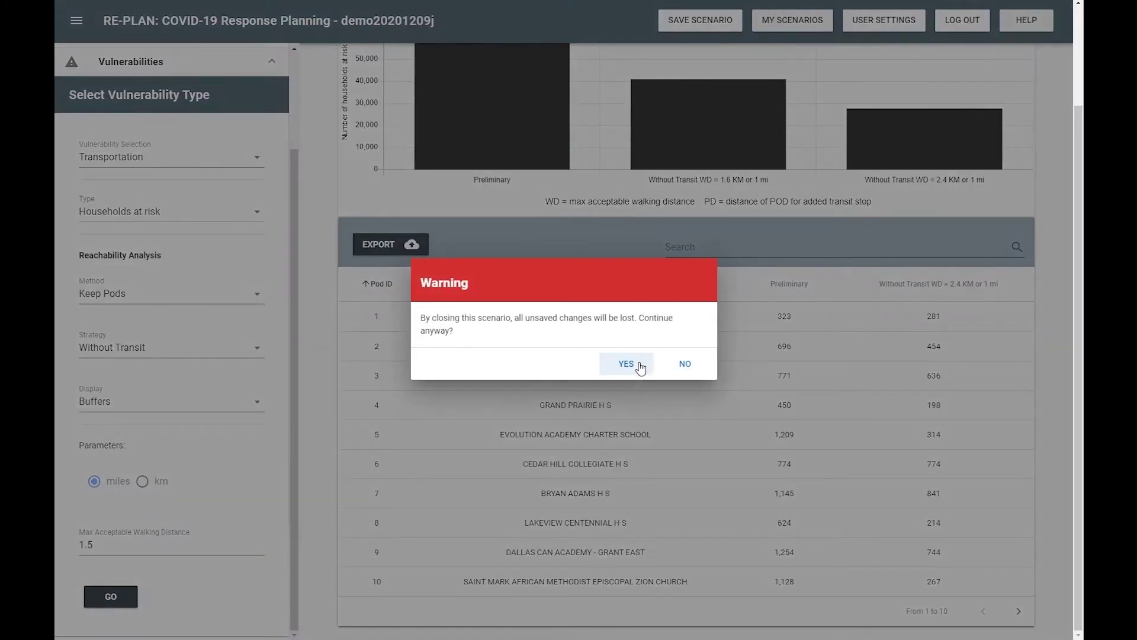
{"action": "left_click", "coordinate": [636, 364]}
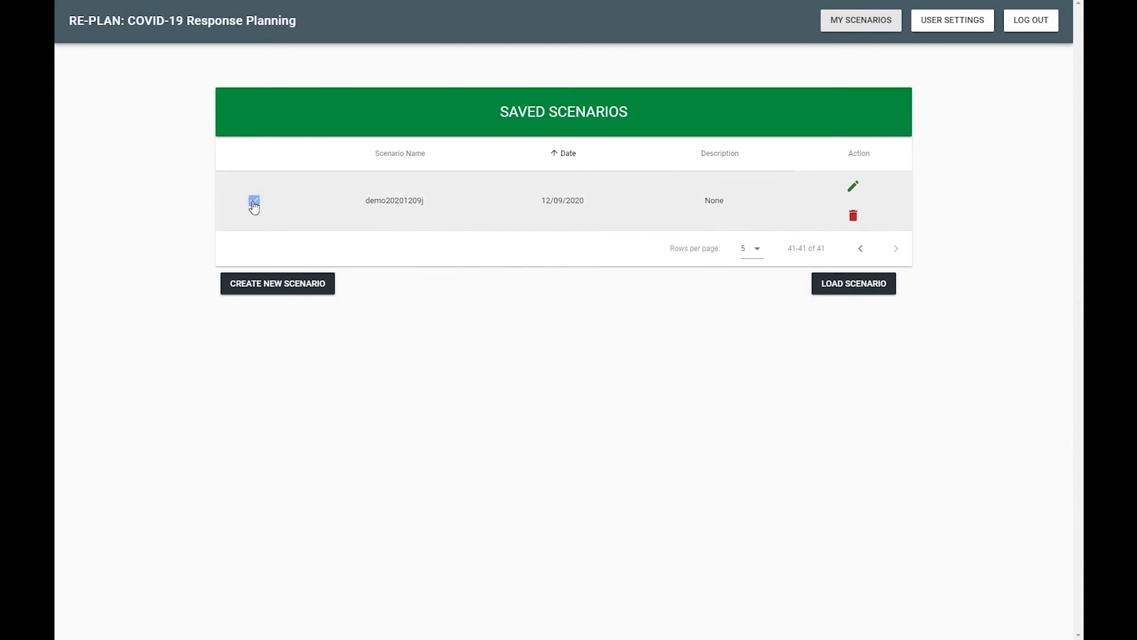
{"action": "left_click", "coordinate": [844, 290]}
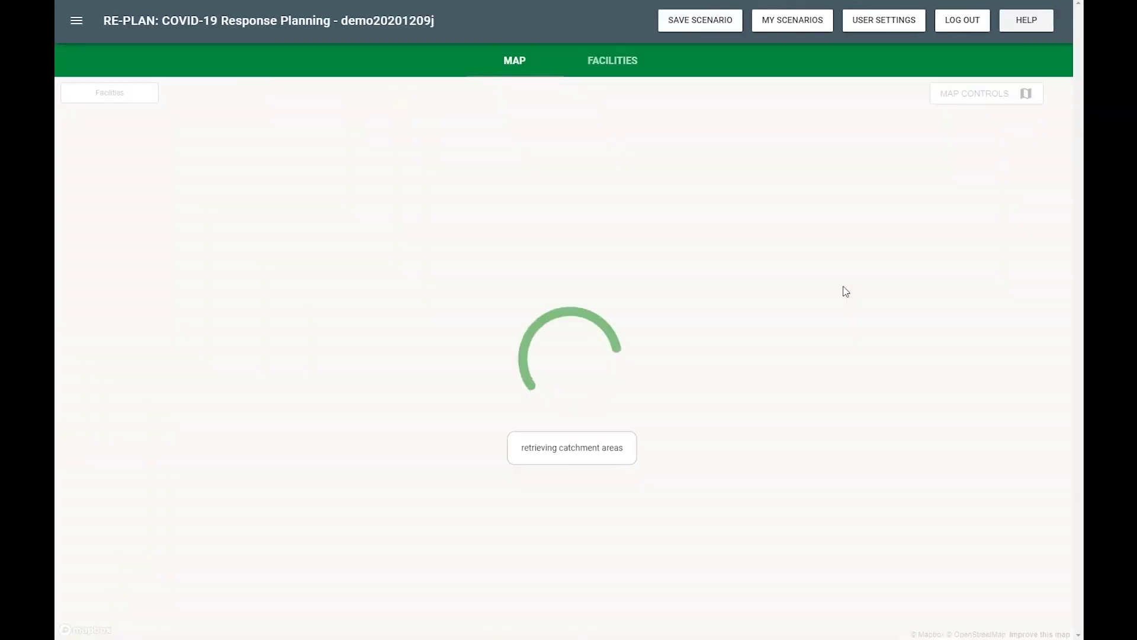